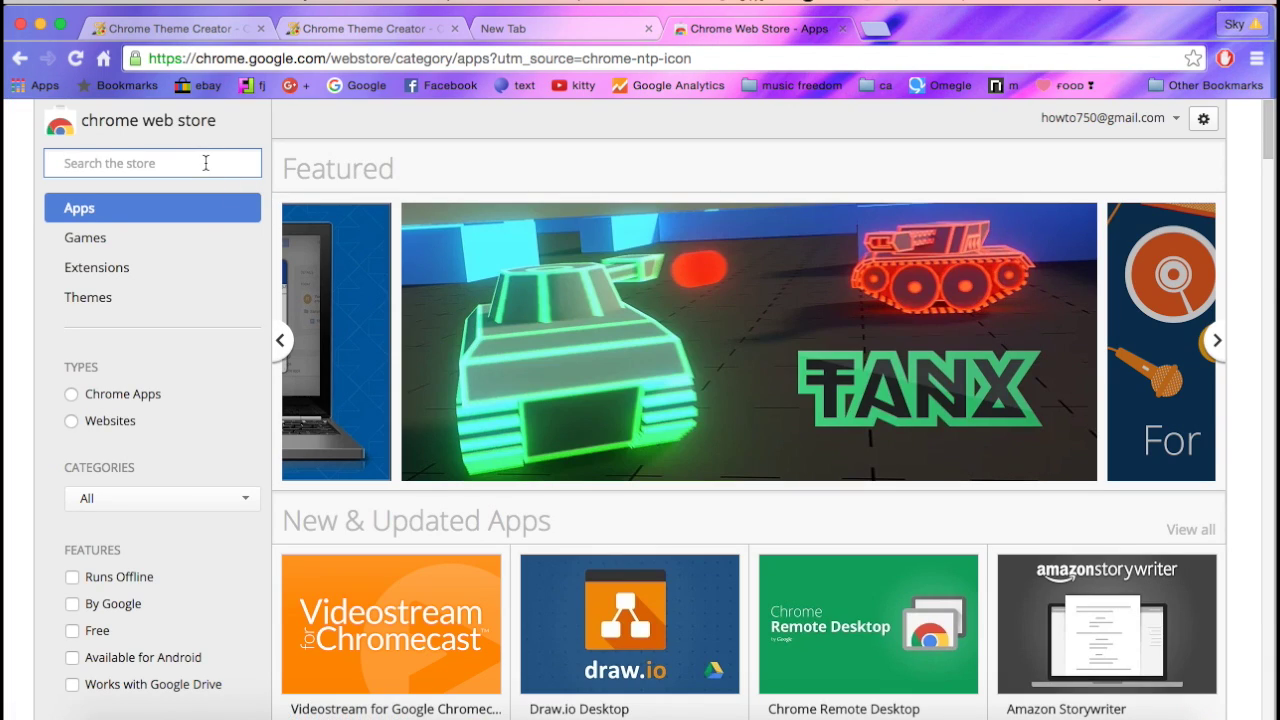
- Search the Chrome Web Store for "chrome thèmes"
{"action": "type", "text": "ch"}
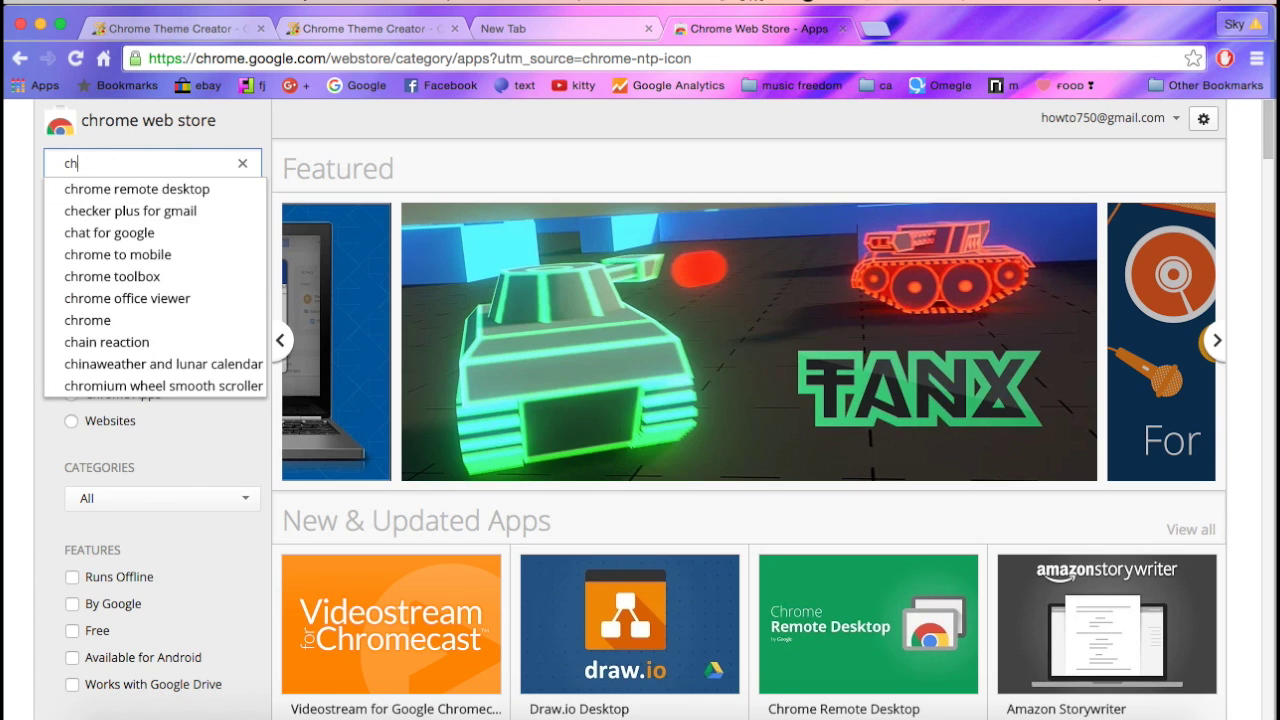
{"action": "type", "text": "rome"}
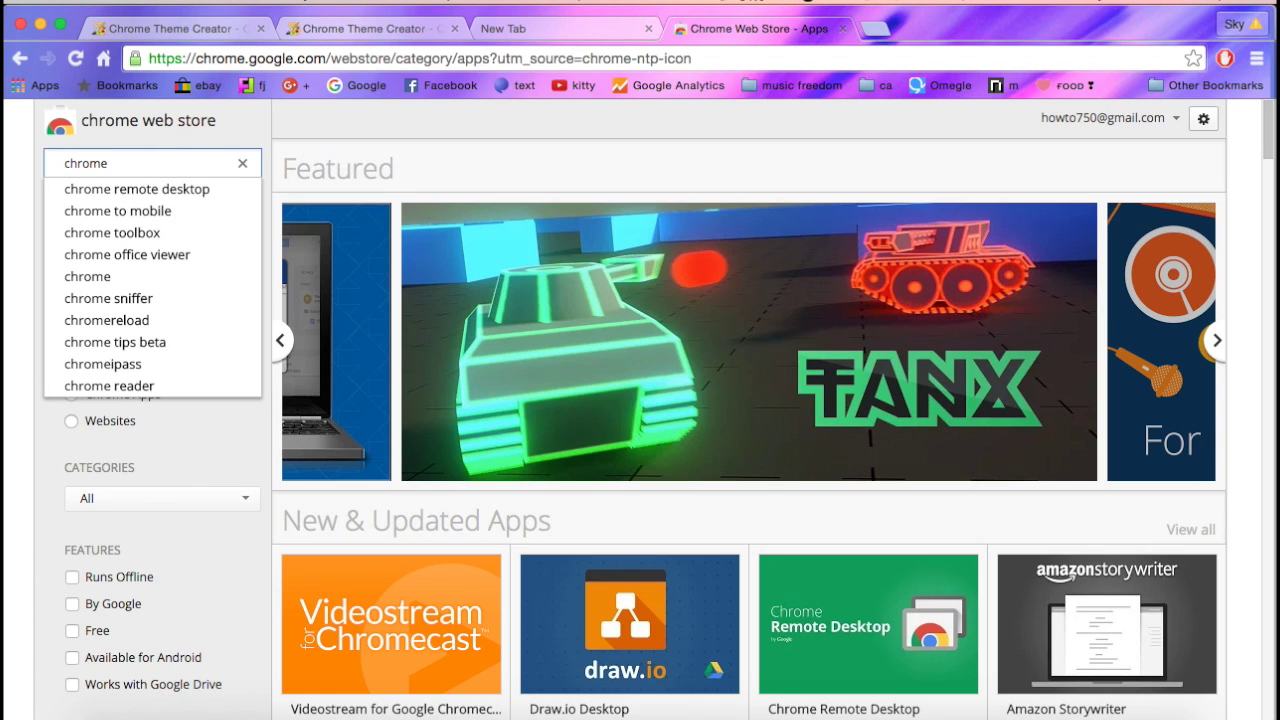
{"action": "type", "text": " th"}
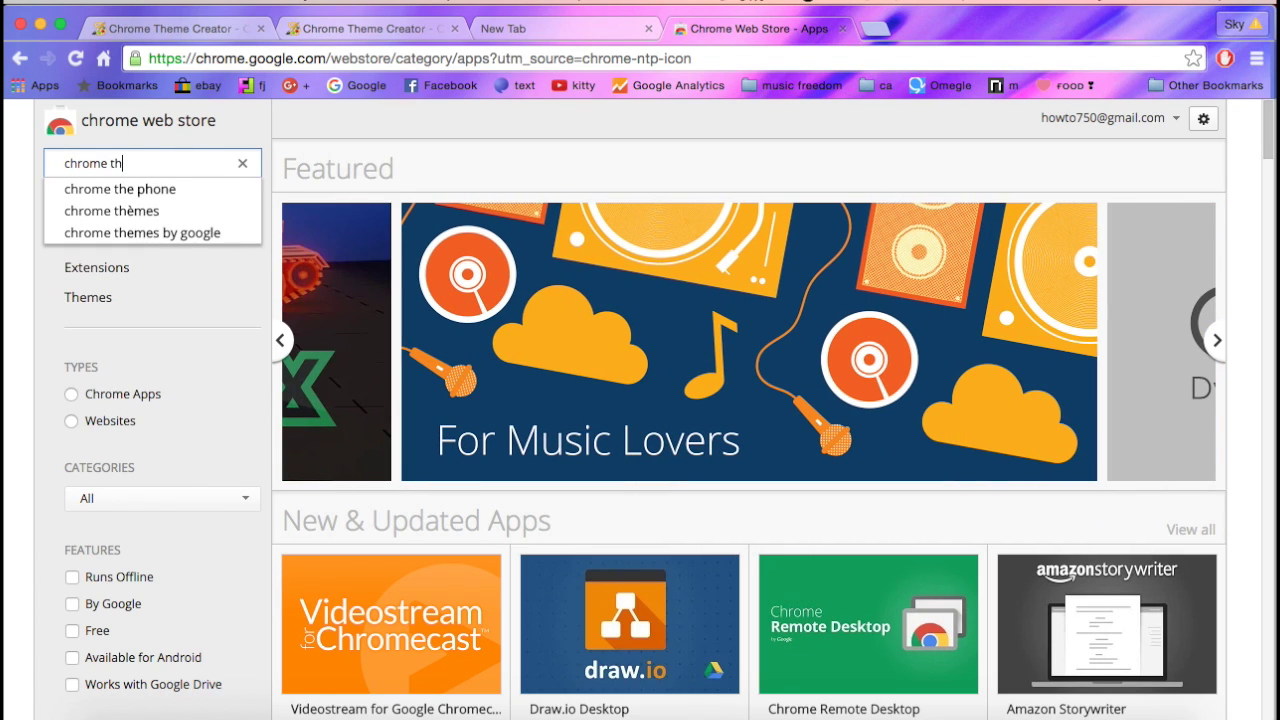
{"action": "left_click", "coordinate": [172, 217]}
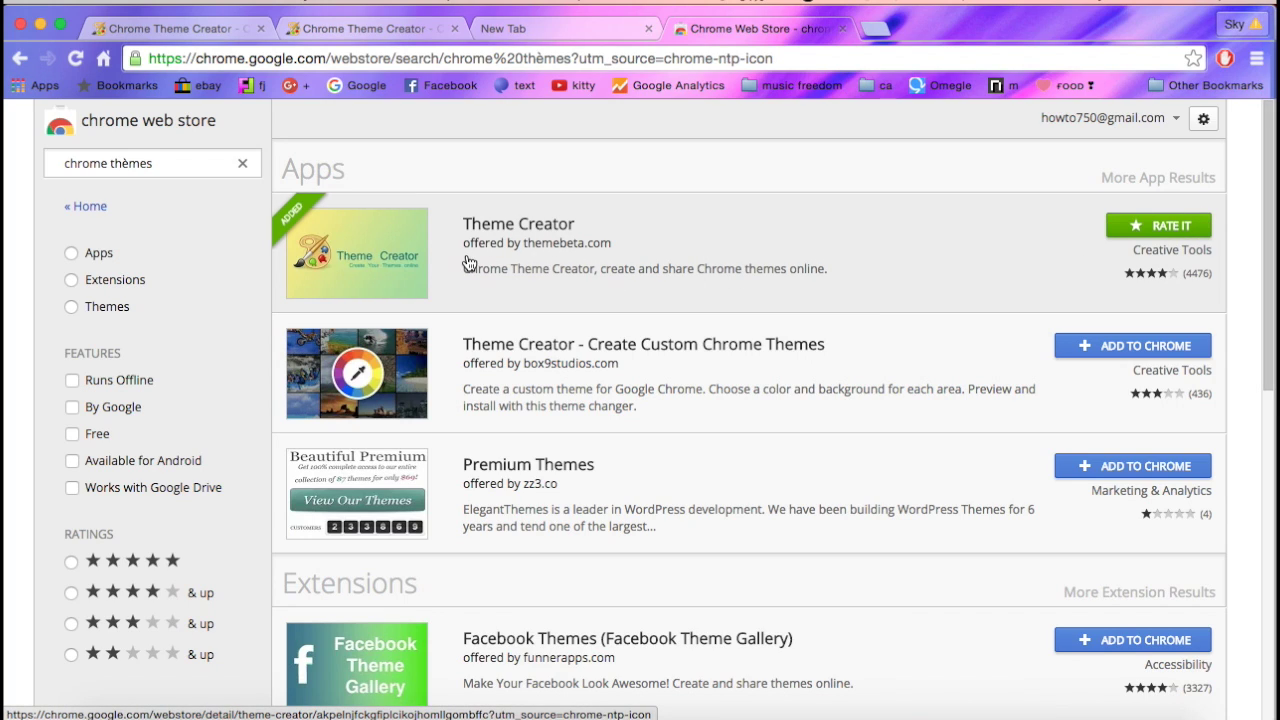
- Open the Theme Creator app offered by themebeta.com from the store's app results
{"action": "left_click", "coordinate": [736, 283]}
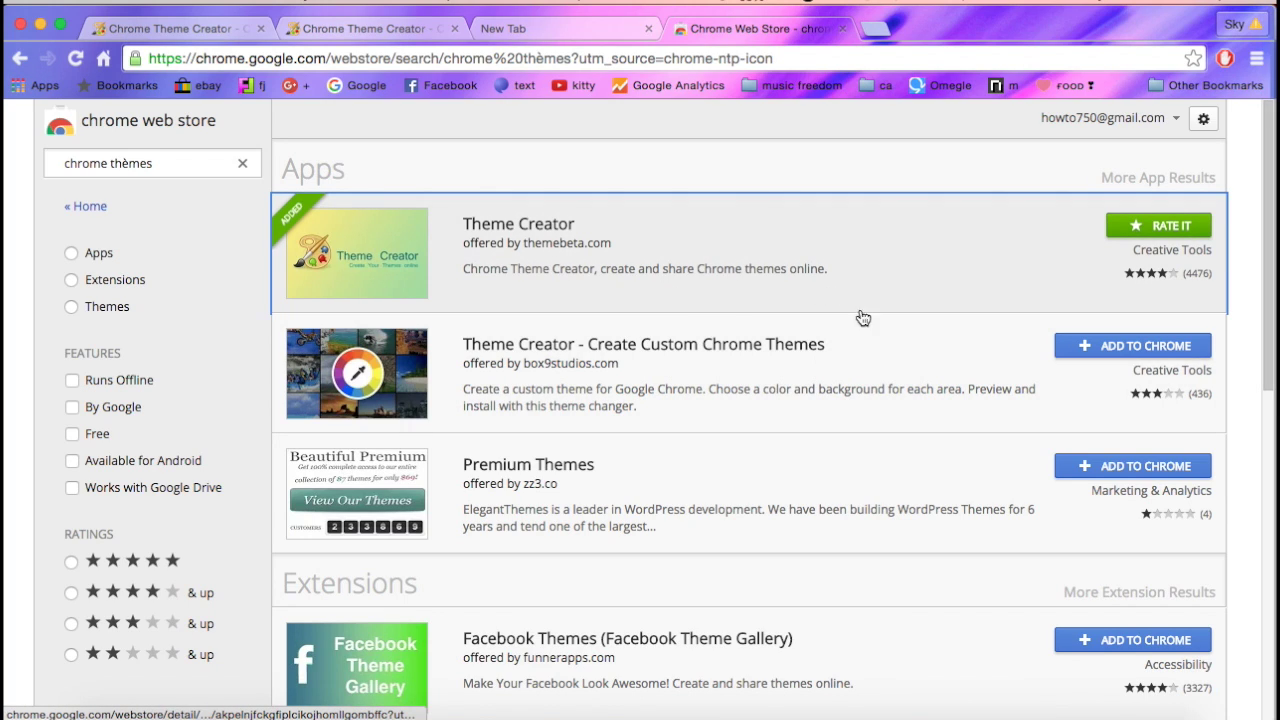
{"action": "scroll", "coordinate": [862, 350], "scroll_direction": "down", "scroll_amount": 1}
{"action": "scroll", "coordinate": [830, 275], "scroll_direction": "up", "scroll_amount": 1}
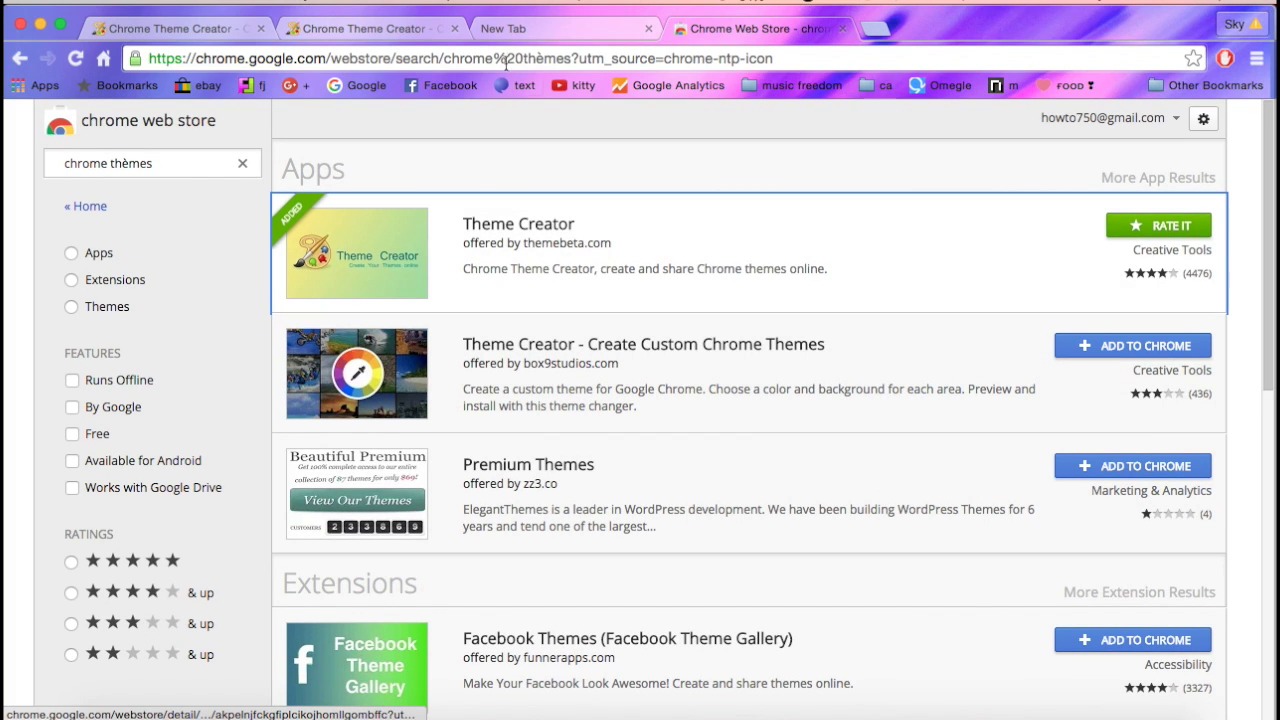
{"action": "left_click", "coordinate": [318, 30]}
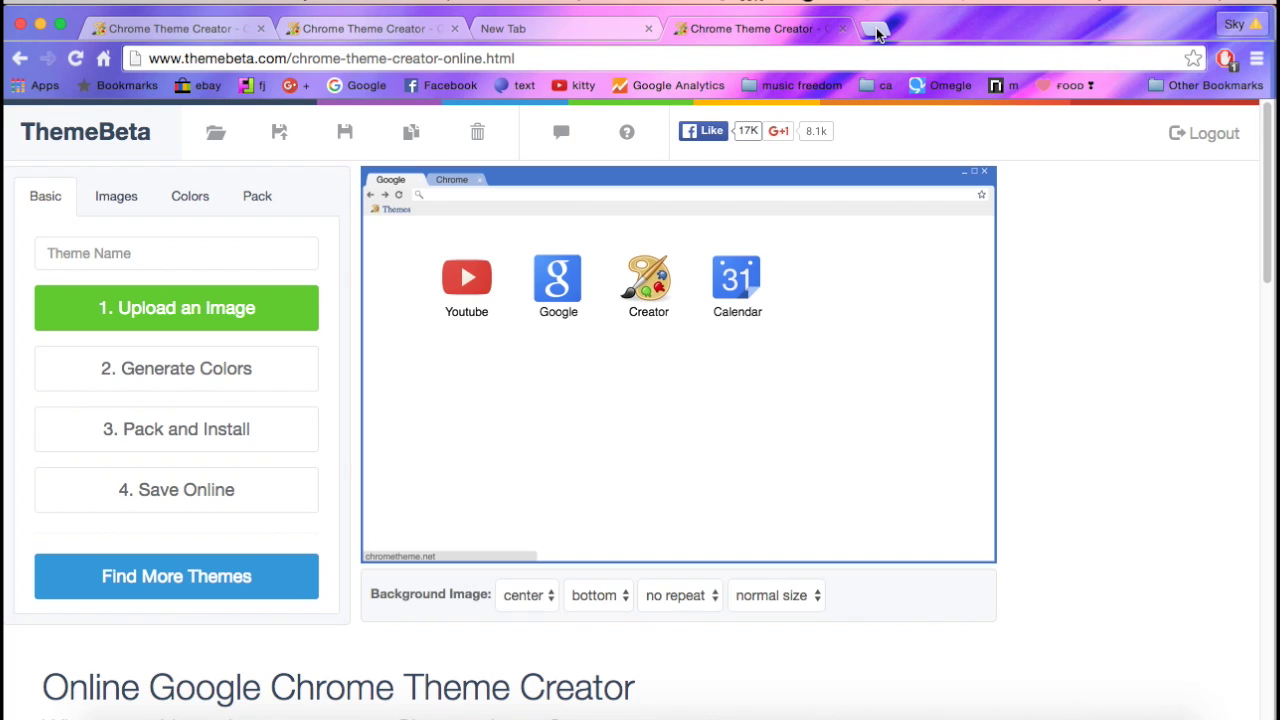
- Look up the recommended minimum image size for theme_ntp_background on the theme creator's help page and highlight it
{"action": "left_click", "coordinate": [385, 32]}
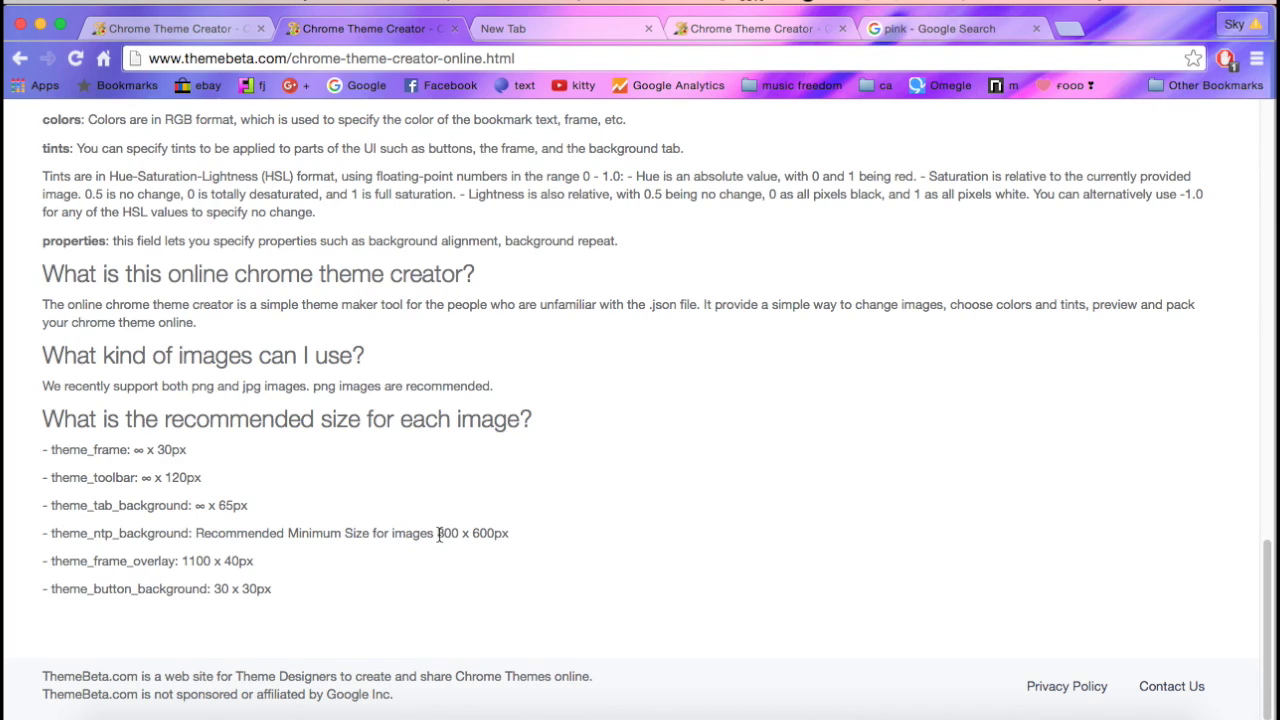
{"action": "left_click_drag", "start_coordinate": [435, 535], "coordinate": [509, 537]}
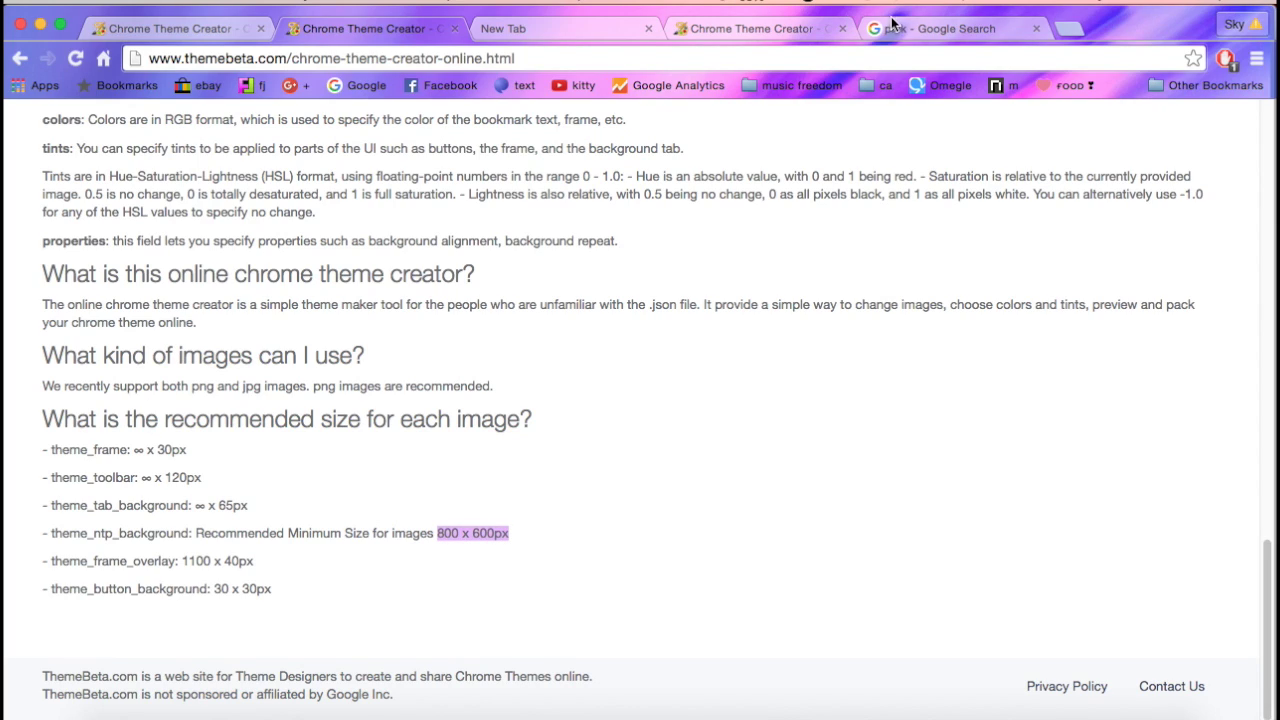
- Restrict the Google image search for "pink" to an exact size of 800 × 600 px
{"action": "left_click", "coordinate": [940, 28]}
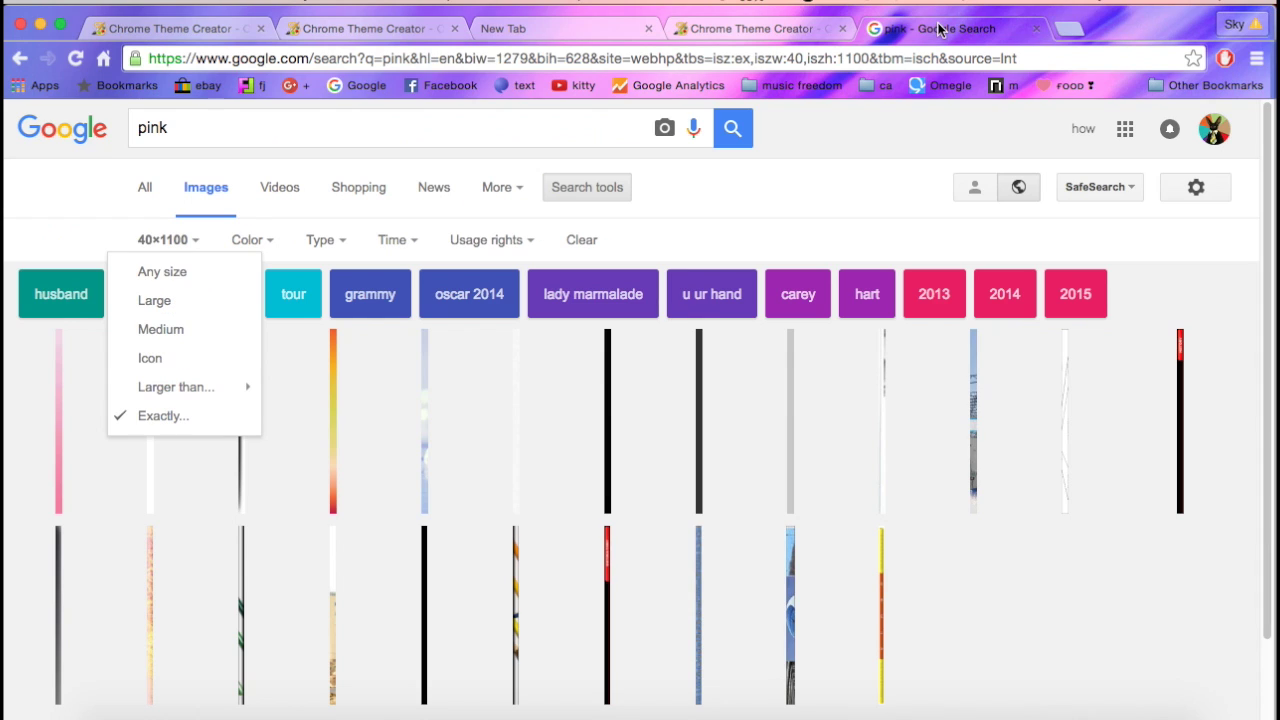
{"action": "left_click", "coordinate": [619, 200]}
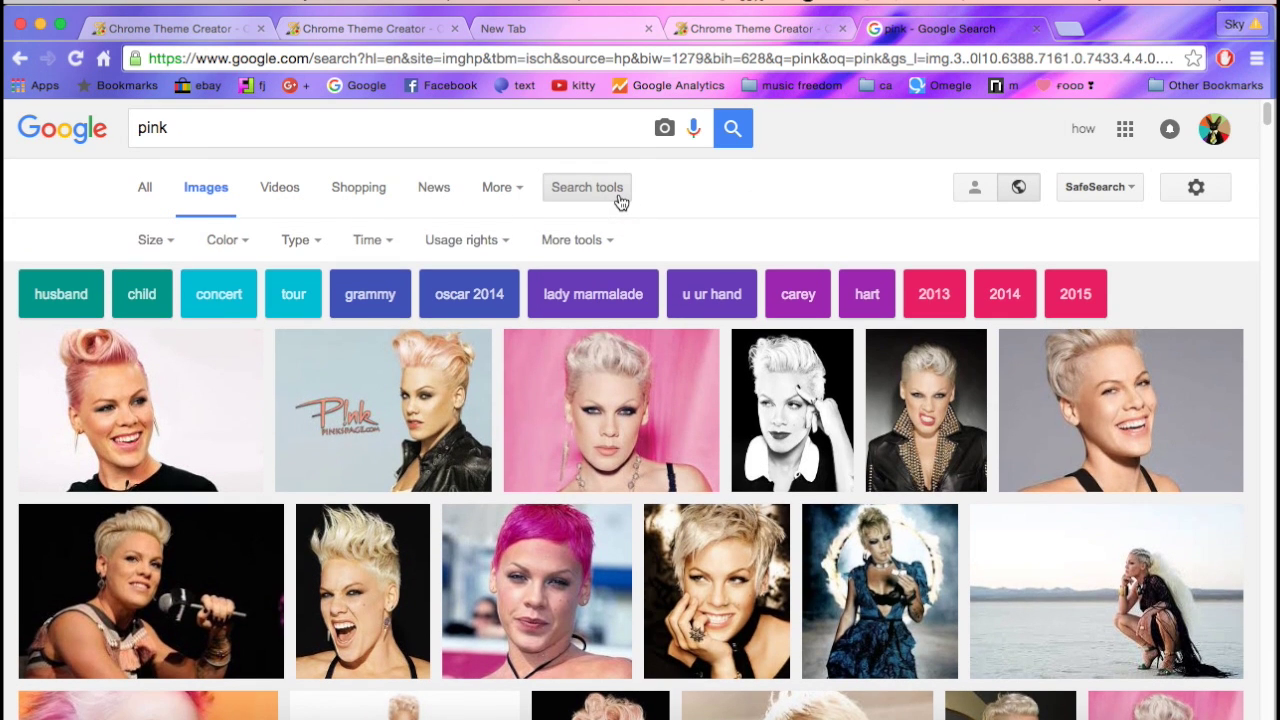
{"action": "left_click", "coordinate": [165, 244]}
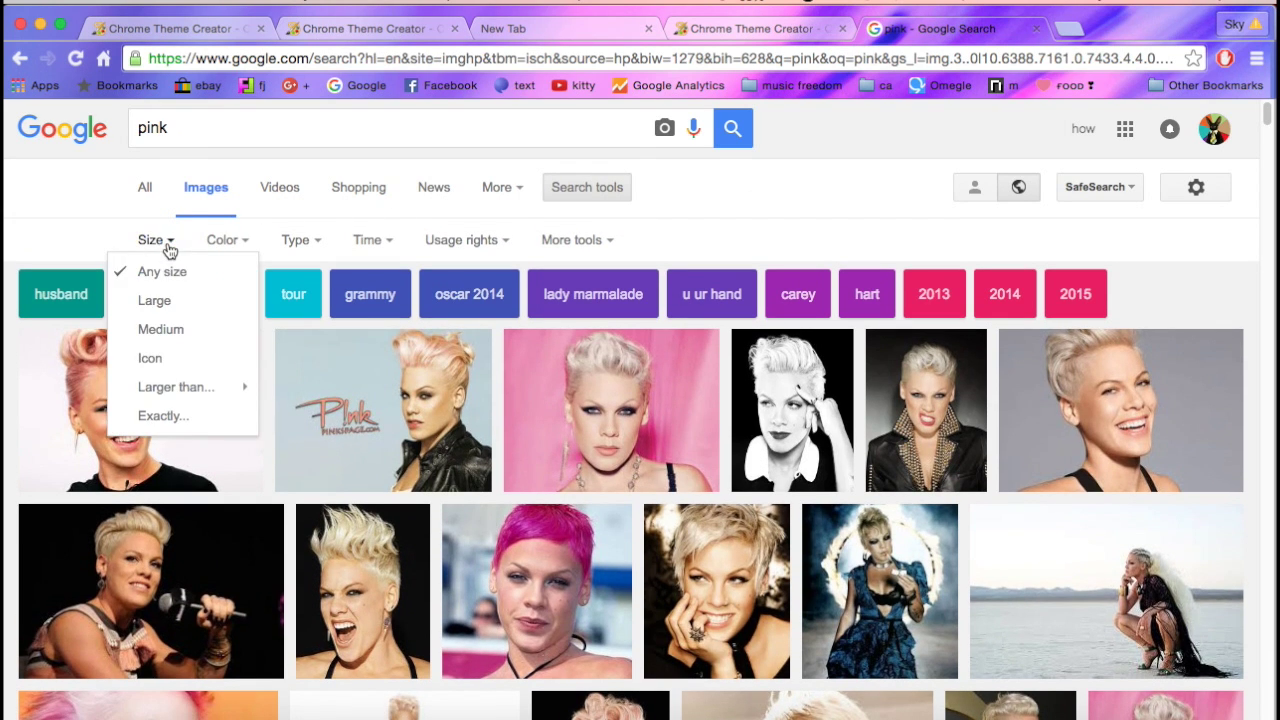
{"action": "left_click", "coordinate": [200, 418]}
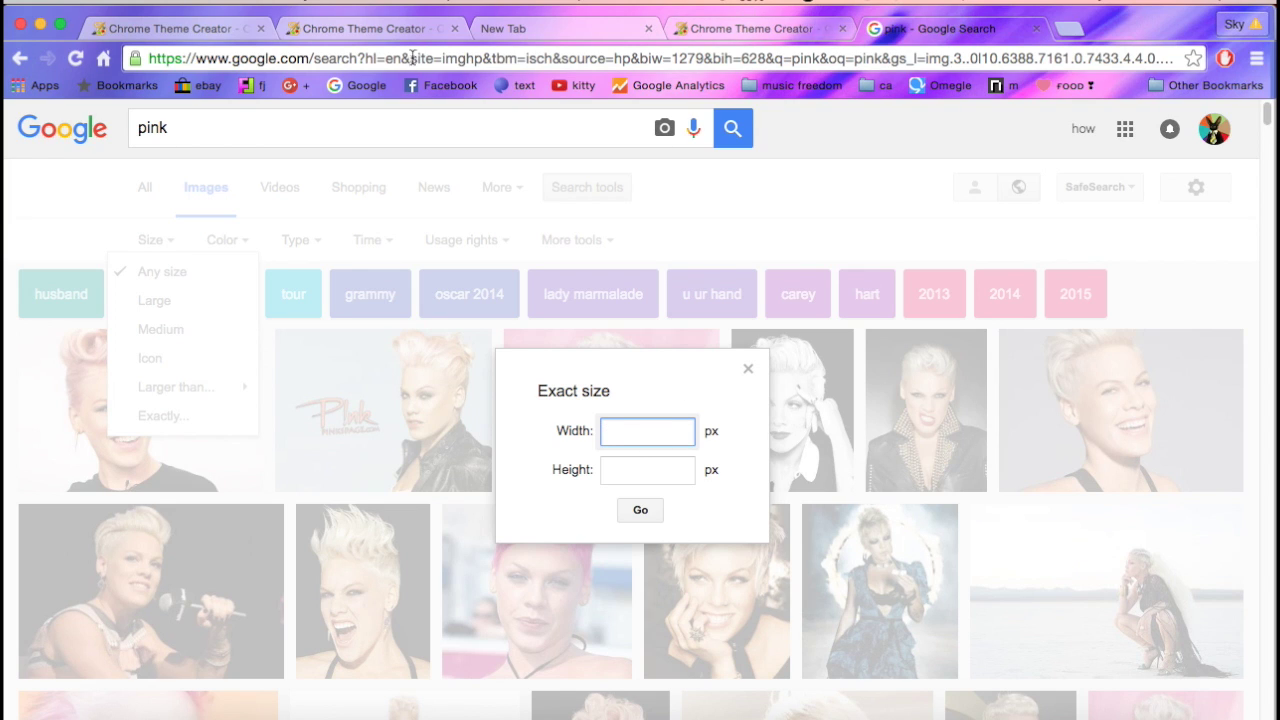
{"action": "left_click", "coordinate": [340, 28]}
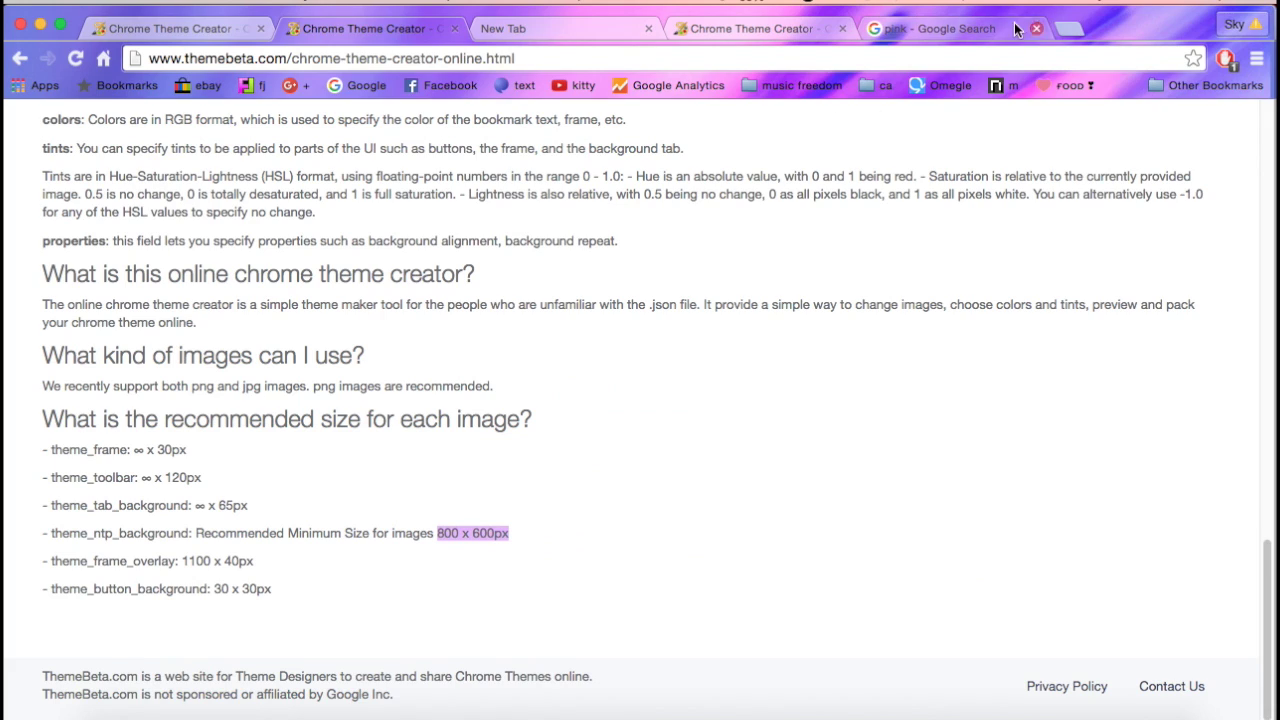
{"action": "left_click", "coordinate": [940, 28]}
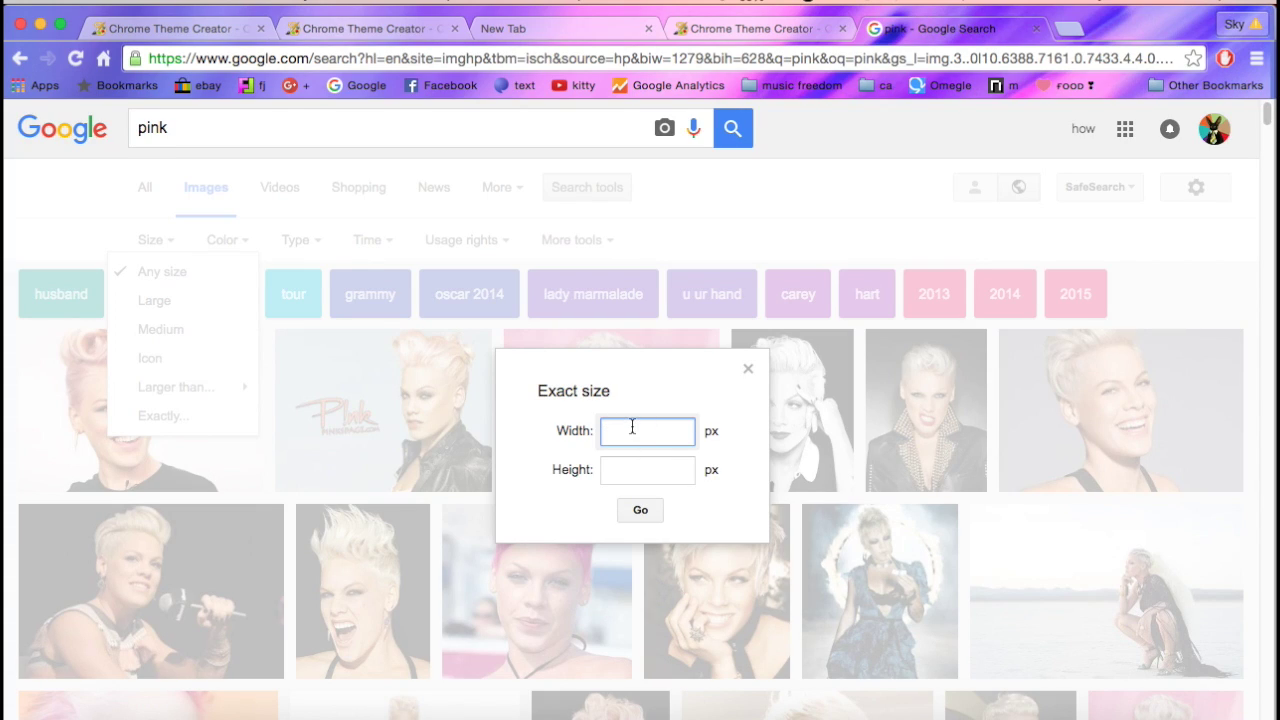
{"action": "left_click", "coordinate": [629, 474]}
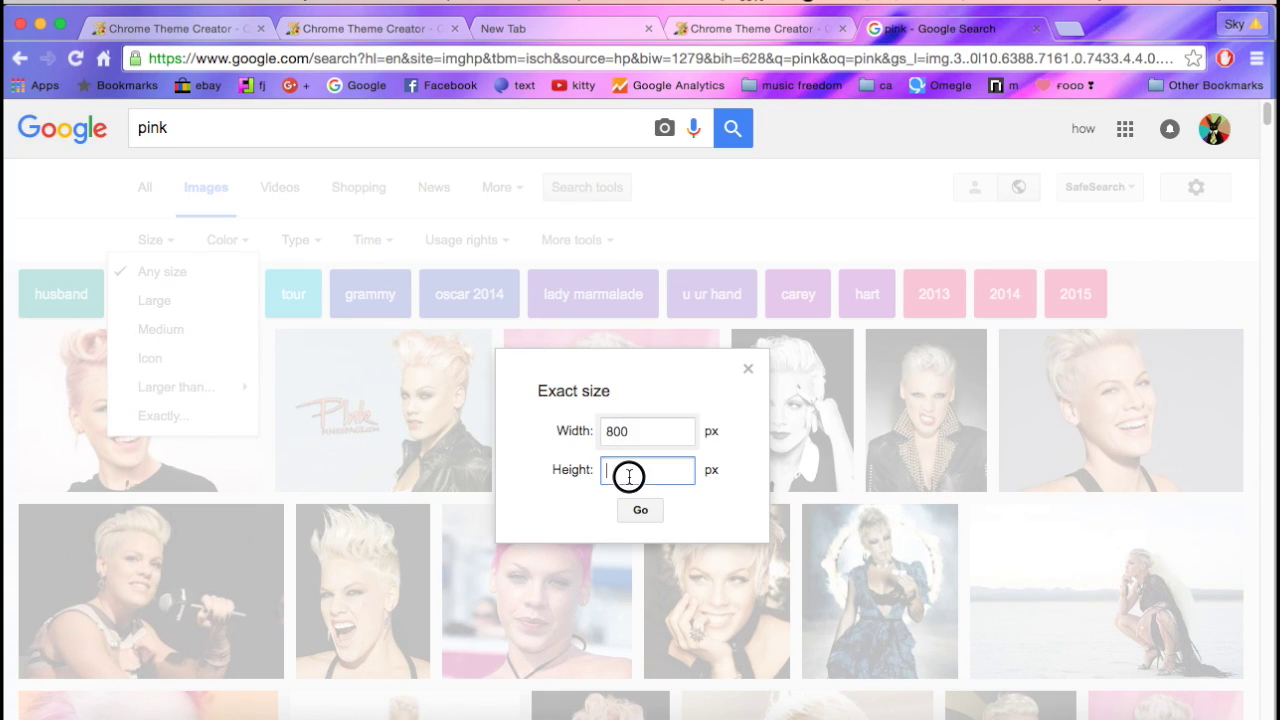
{"action": "key", "text": "Return"}
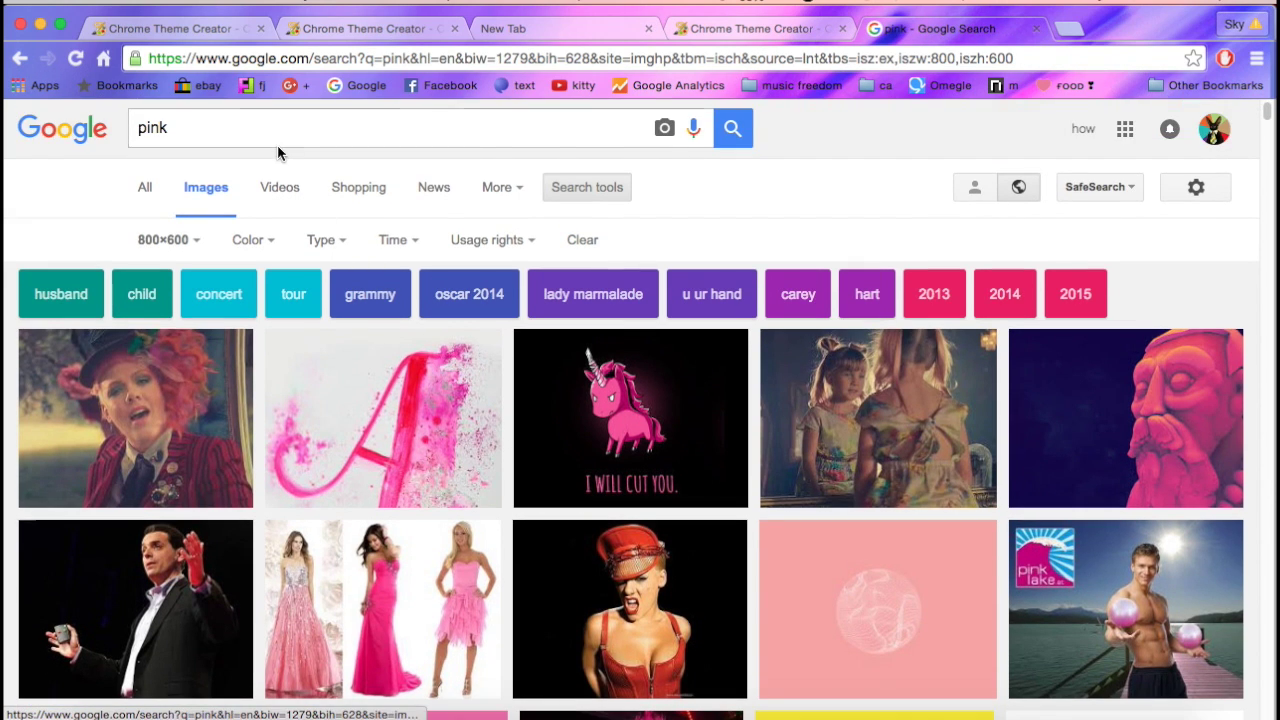
- Replace the image search query with the suggestion "star wars", keeping the size filter
{"action": "left_click", "coordinate": [277, 131]}
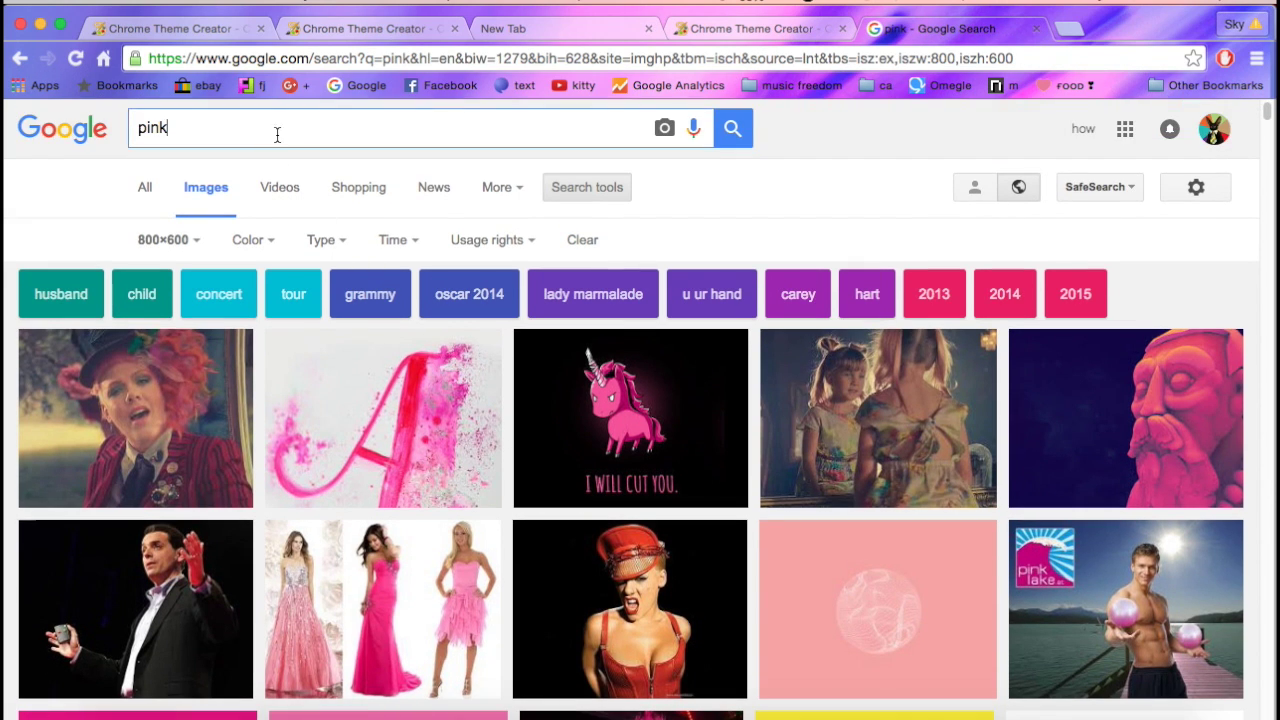
{"action": "key", "text": "super+a"}
{"action": "type", "text": "star"}
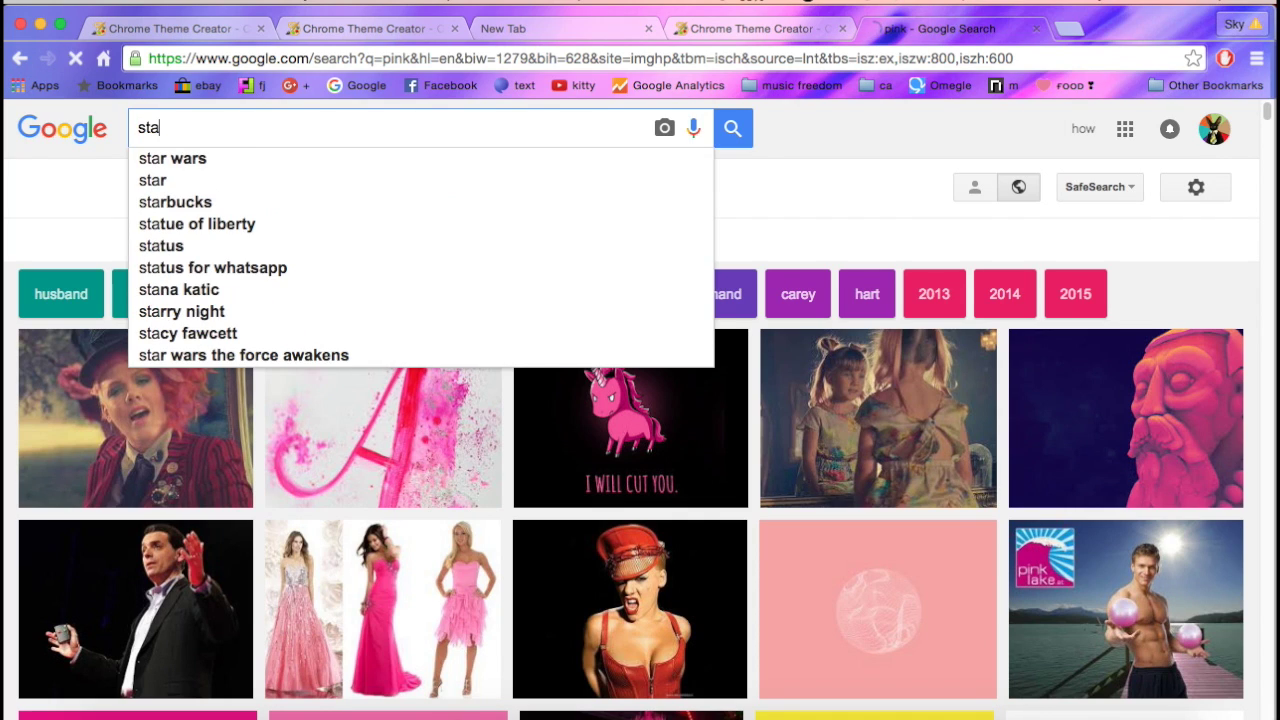
{"action": "left_click", "coordinate": [252, 158]}
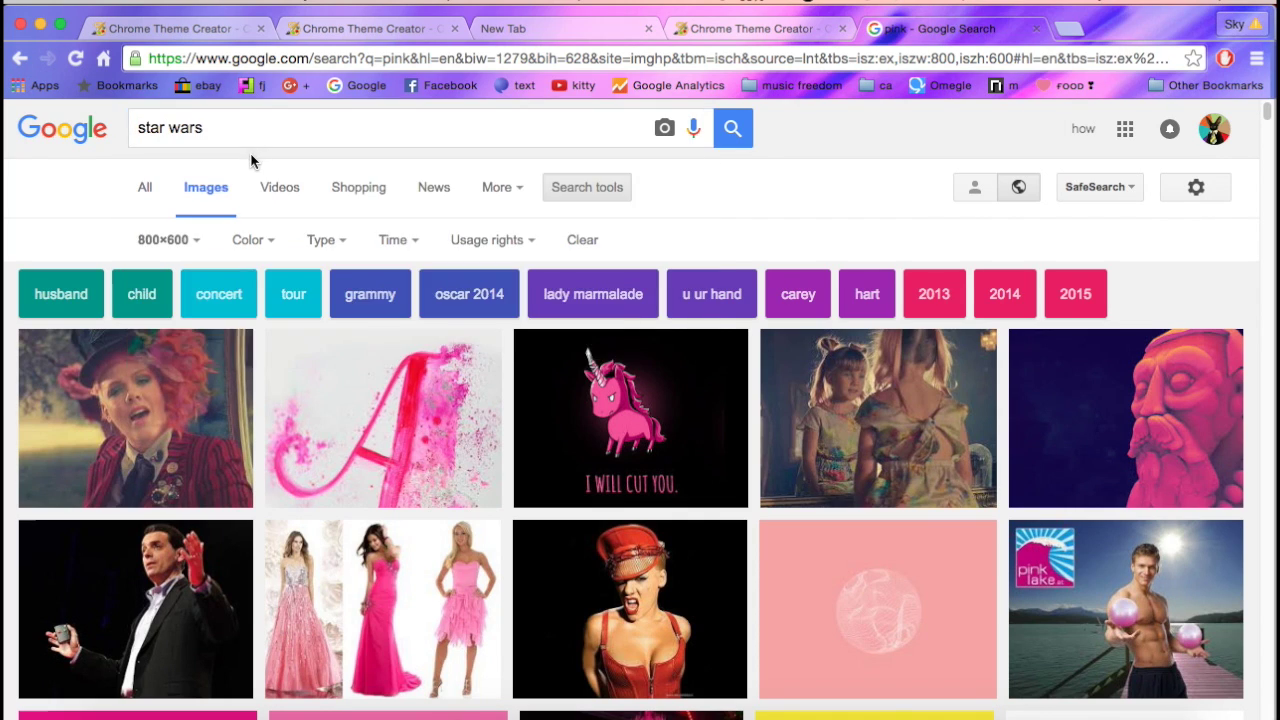
- Browse the Star Wars image results and open the stuff.tv The Force Awakens poster at full size
{"action": "scroll", "coordinate": [643, 451], "scroll_direction": "down", "scroll_amount": 3}
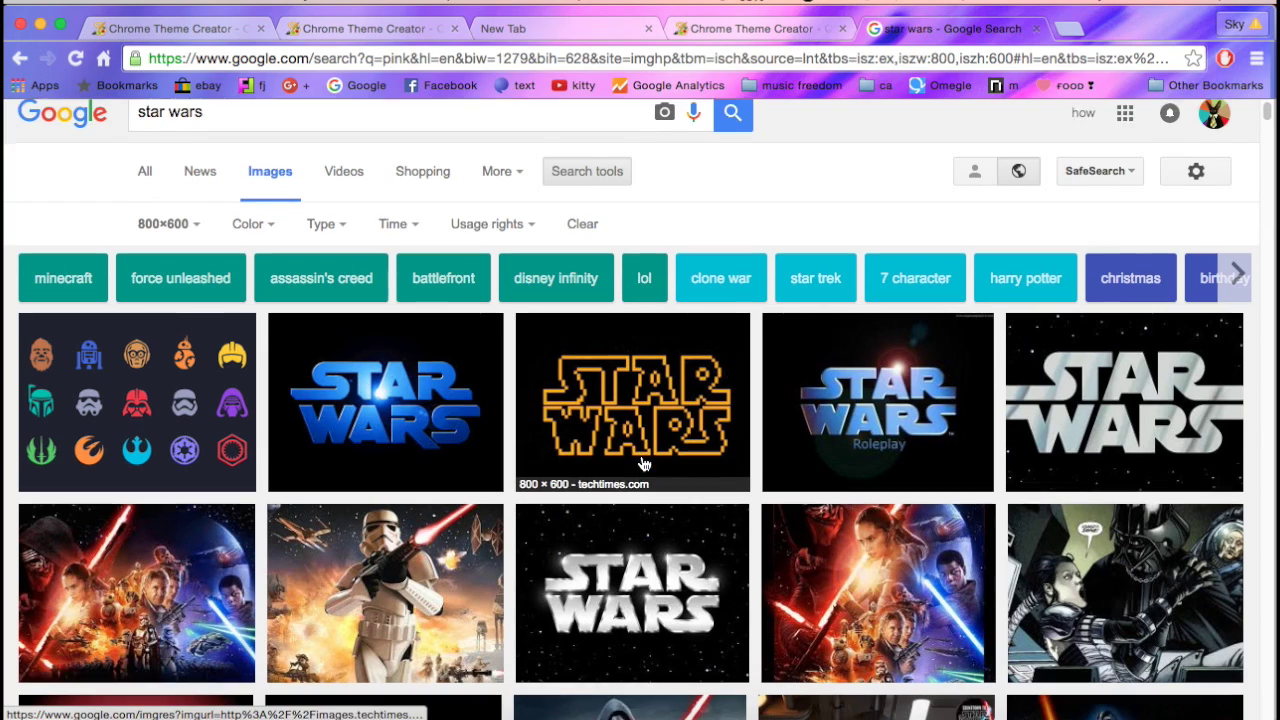
{"action": "scroll", "coordinate": [928, 506], "scroll_direction": "down", "scroll_amount": 5}
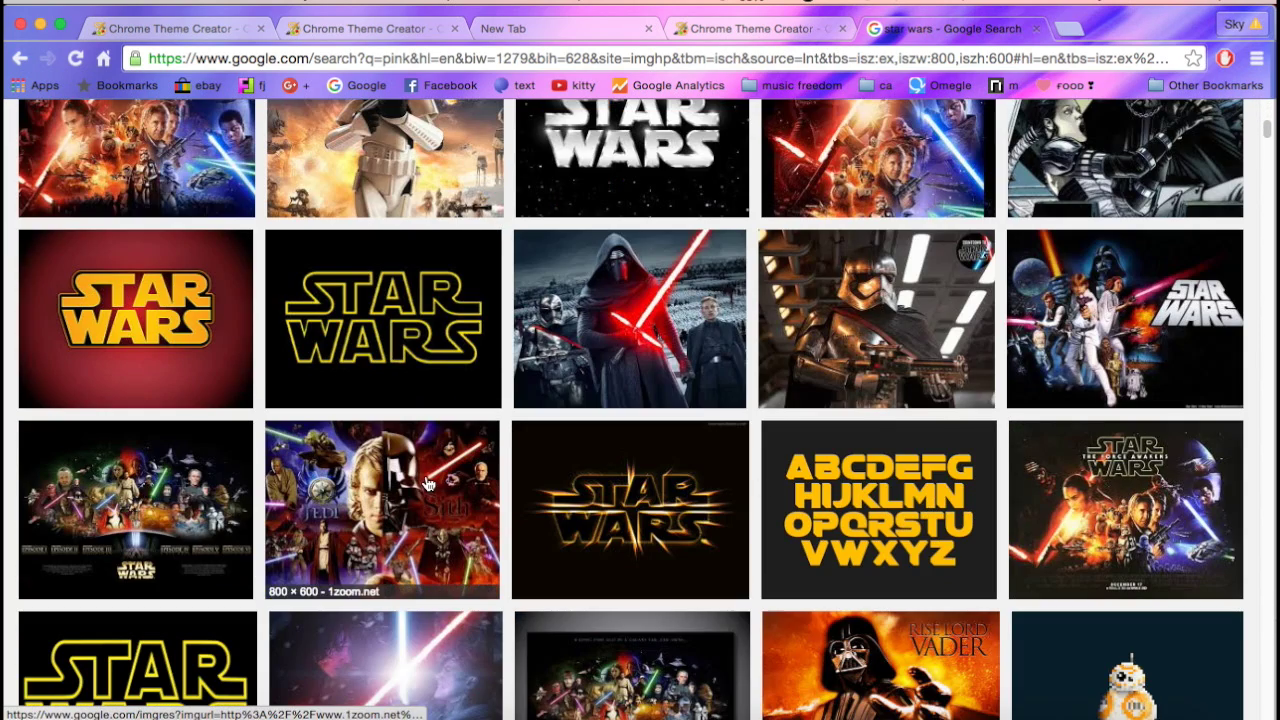
{"action": "scroll", "coordinate": [429, 486], "scroll_direction": "down", "scroll_amount": 5}
{"action": "left_click", "coordinate": [634, 470]}
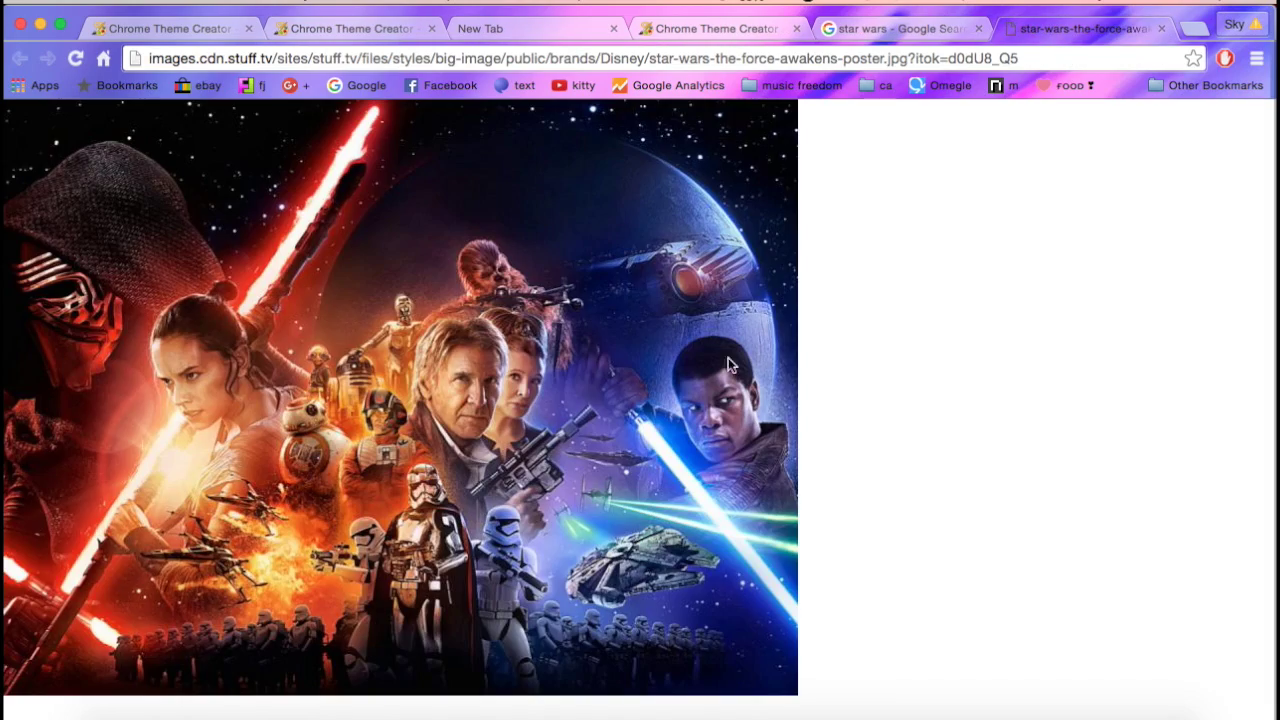
- Save the poster to the Downloads folder as the JPEG image star-wars-the-force-awakens-poster
{"action": "right_click", "coordinate": [415, 347]}
{"action": "left_click", "coordinate": [486, 375]}
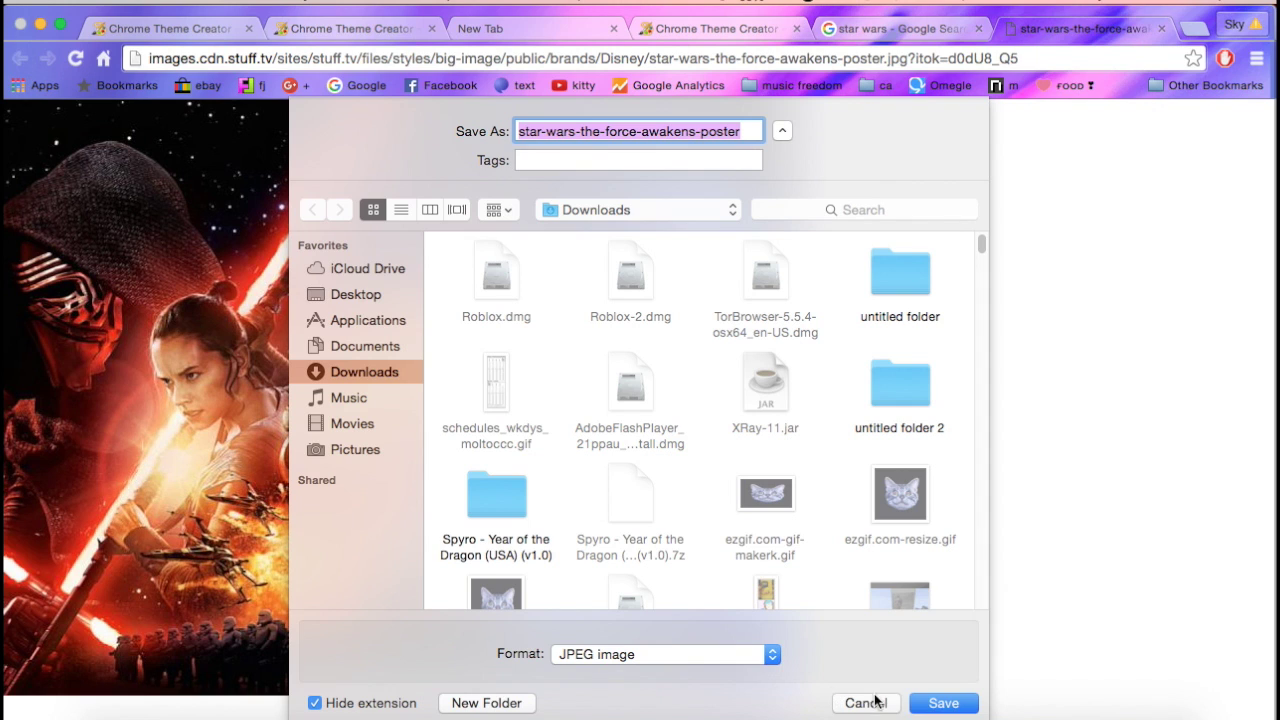
{"action": "left_click", "coordinate": [948, 700]}
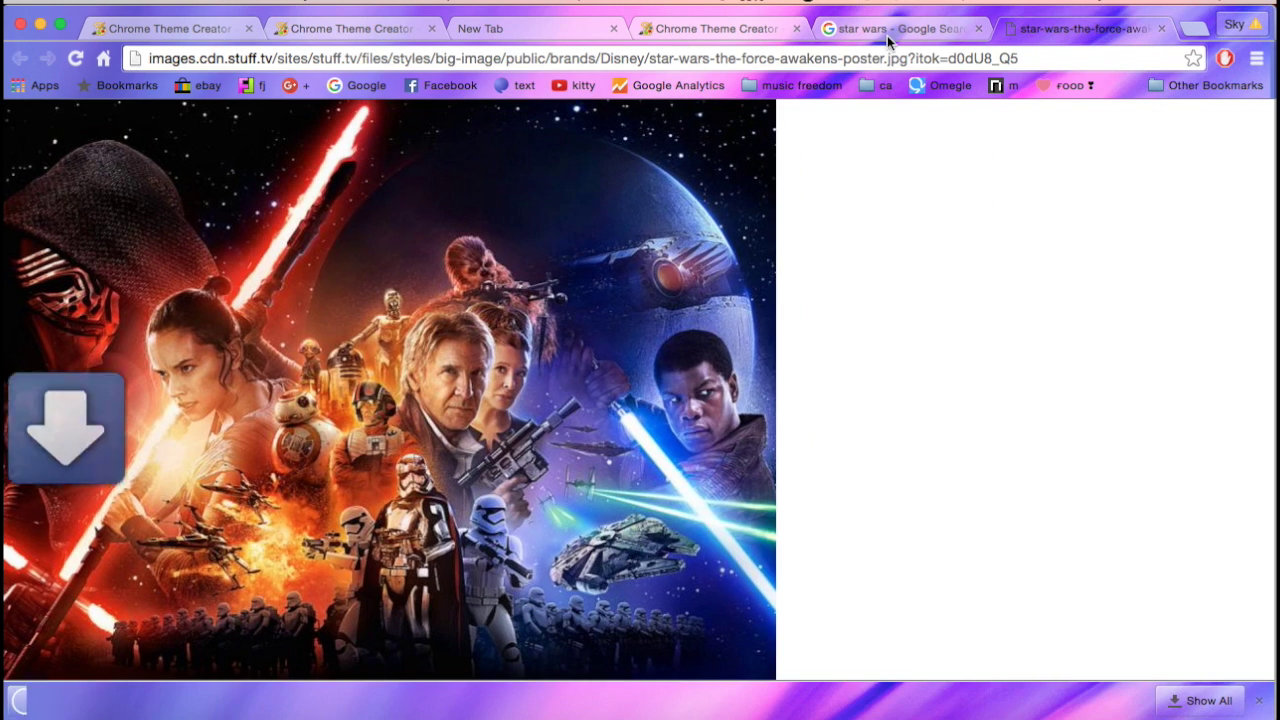
- Return to the ThemeBeta creator and upload the saved Star Wars poster as the theme's image
{"action": "left_click", "coordinate": [887, 35]}
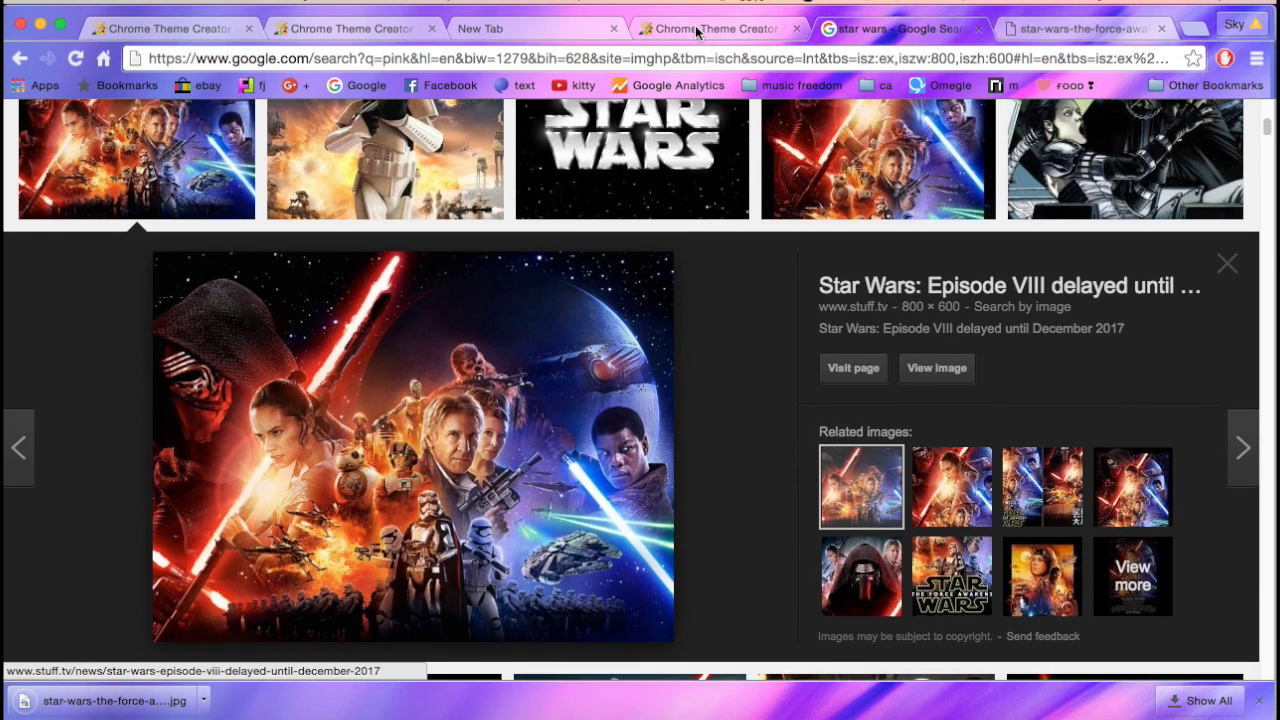
{"action": "left_click", "coordinate": [697, 33]}
{"action": "left_click", "coordinate": [268, 324]}
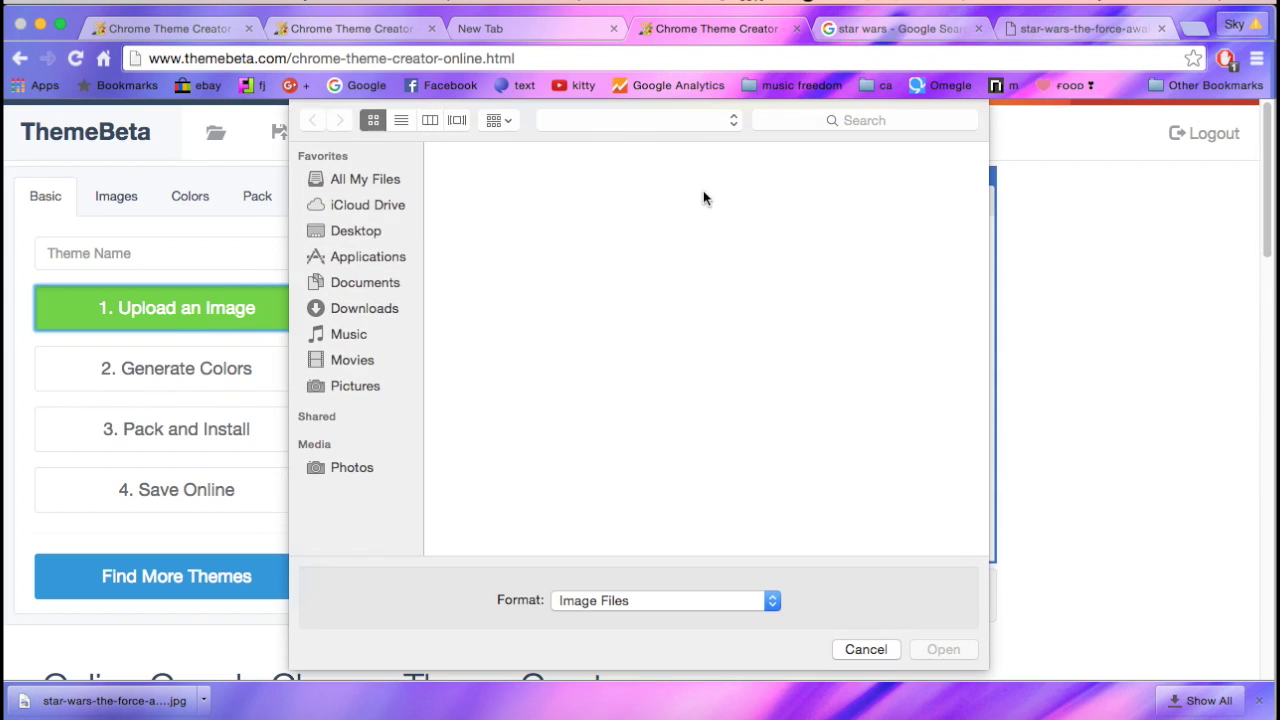
{"action": "double_click", "coordinate": [703, 198]}
- Try repeat XY for the background image, and settle on fill screen with no repeat
{"action": "left_click", "coordinate": [703, 595]}
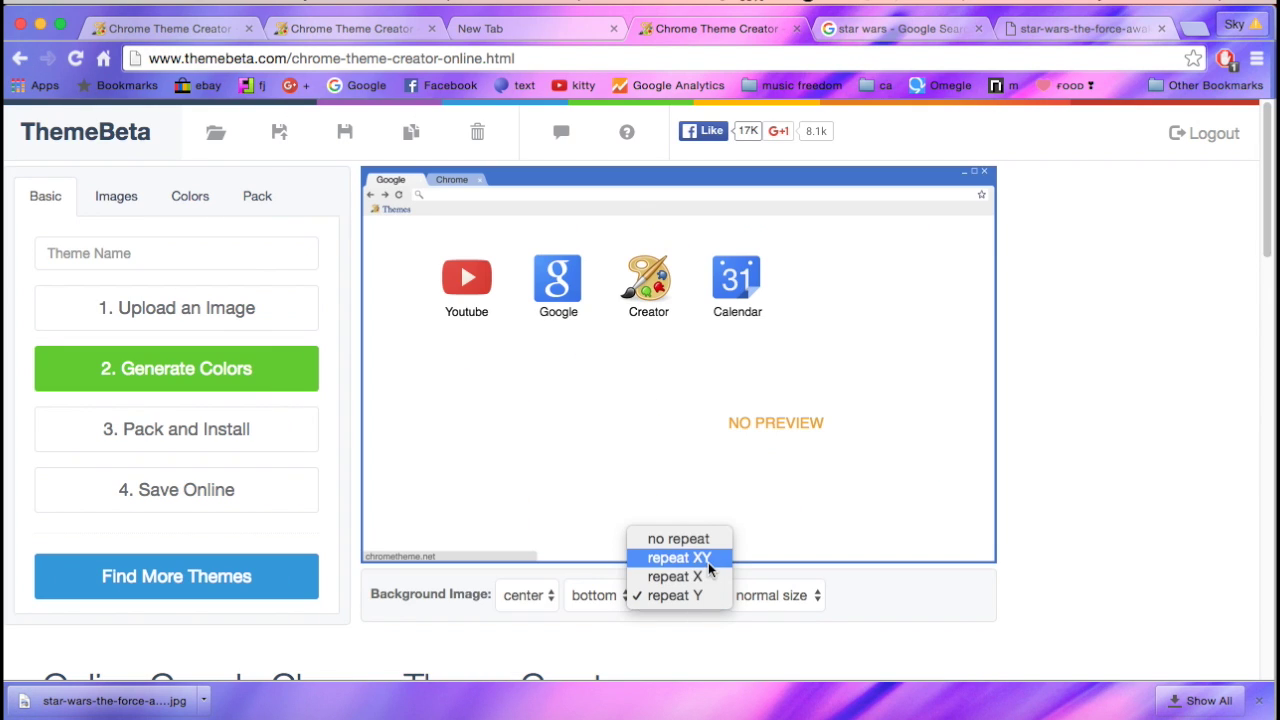
{"action": "left_click", "coordinate": [708, 564]}
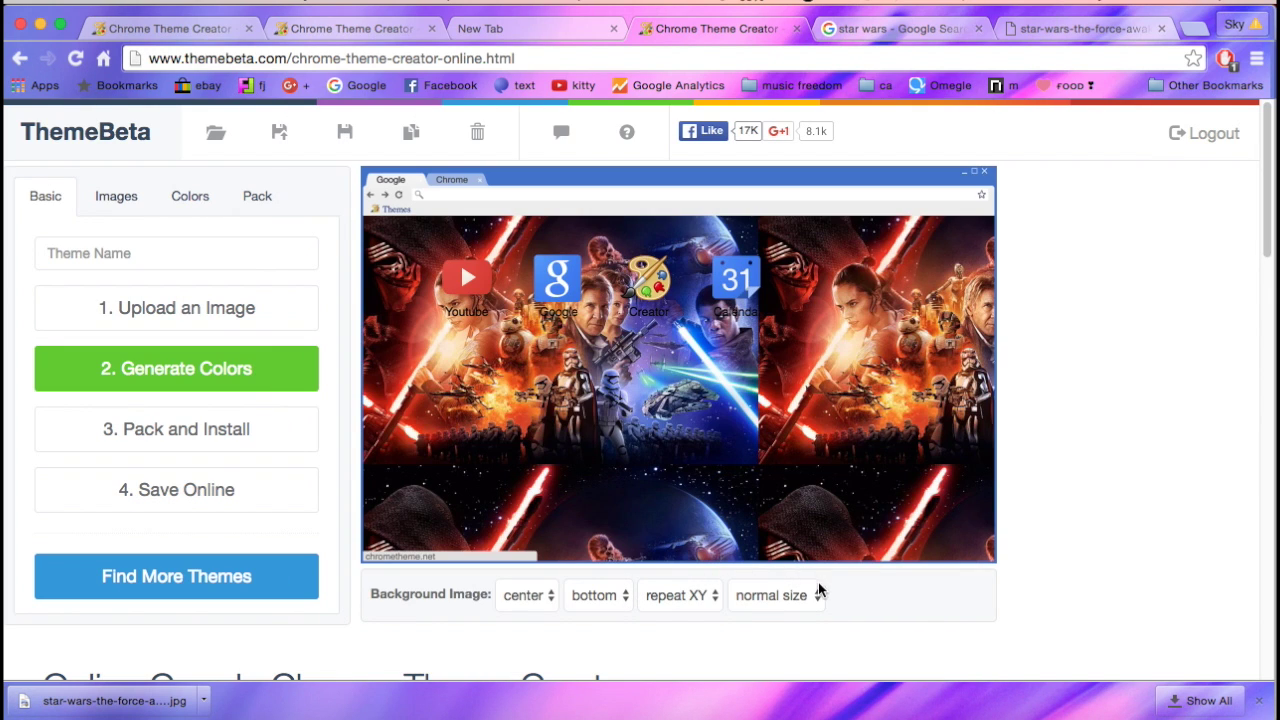
{"action": "left_click", "coordinate": [816, 597]}
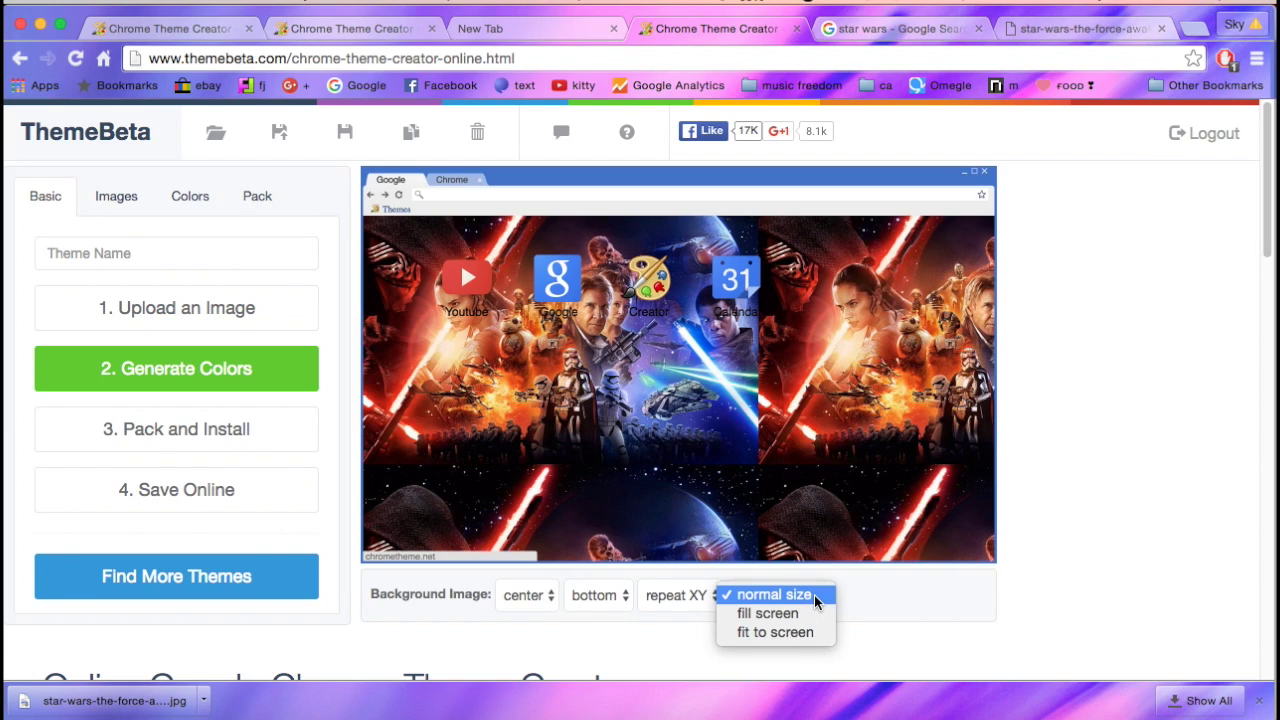
{"action": "left_click", "coordinate": [817, 615]}
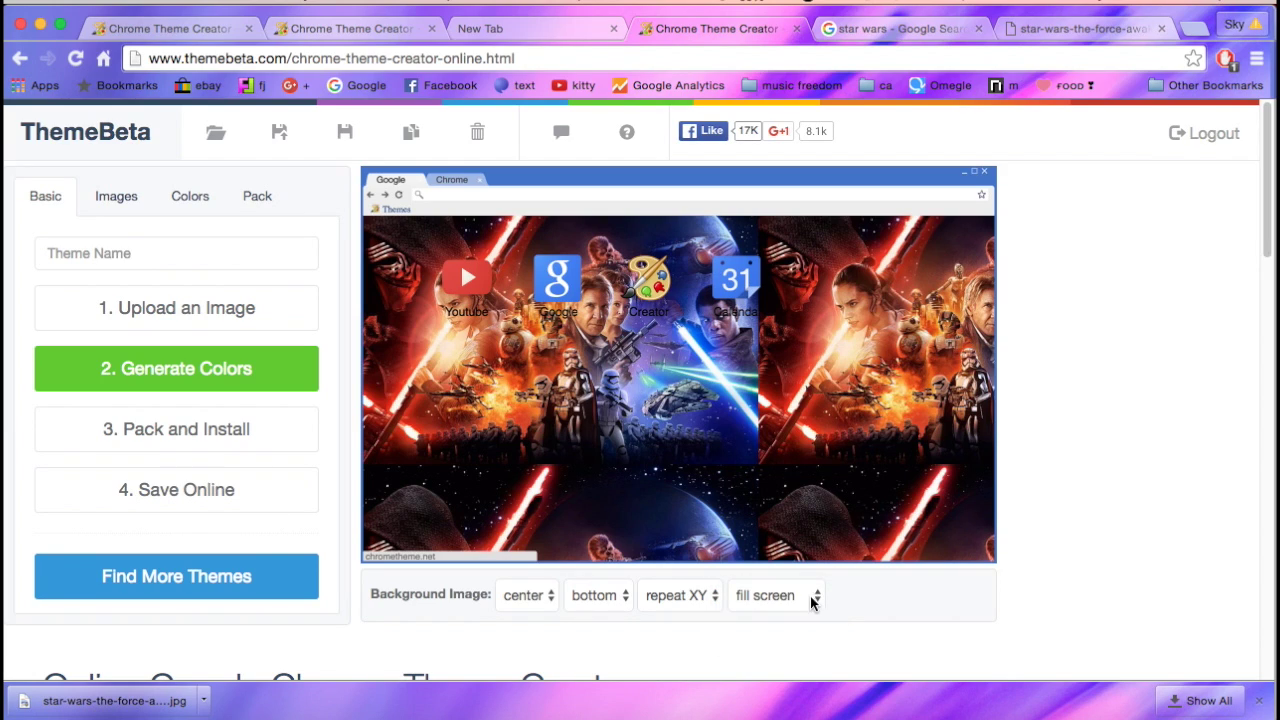
{"action": "left_click", "coordinate": [700, 605]}
{"action": "left_click", "coordinate": [689, 576]}
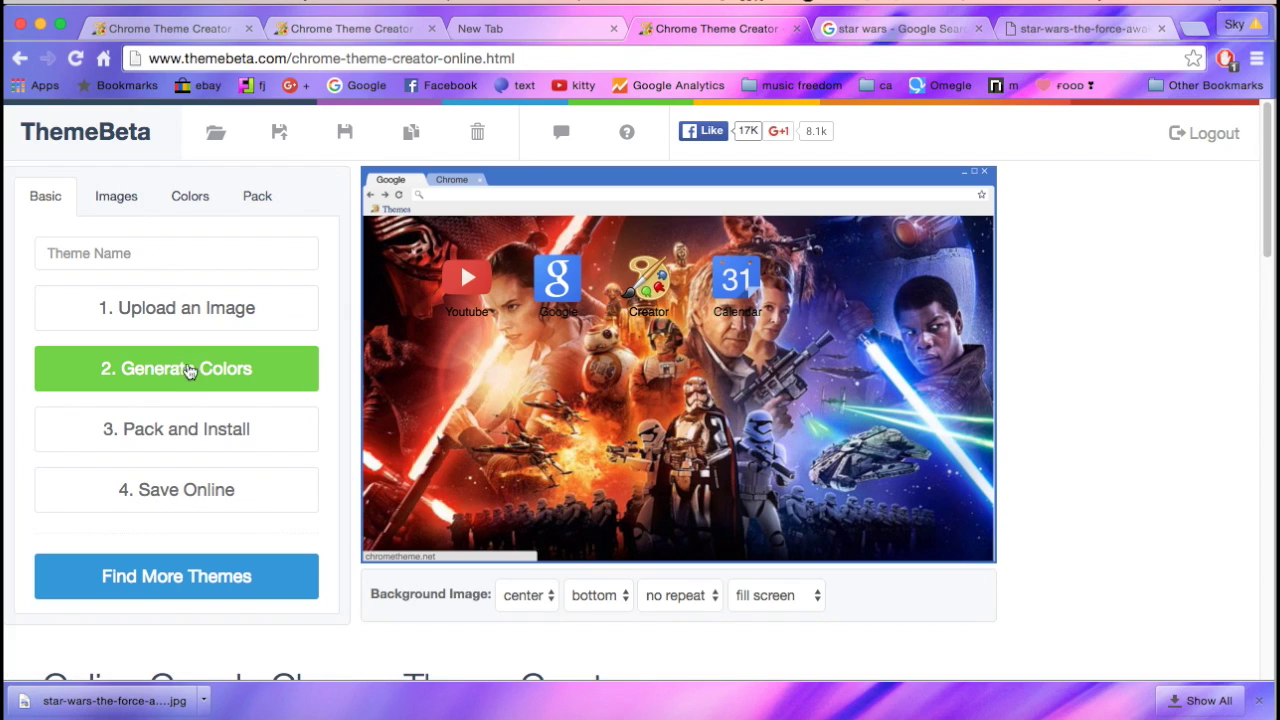
- Generate the theme's colors from the uploaded image and open the individual color settings
{"action": "left_click", "coordinate": [220, 378]}
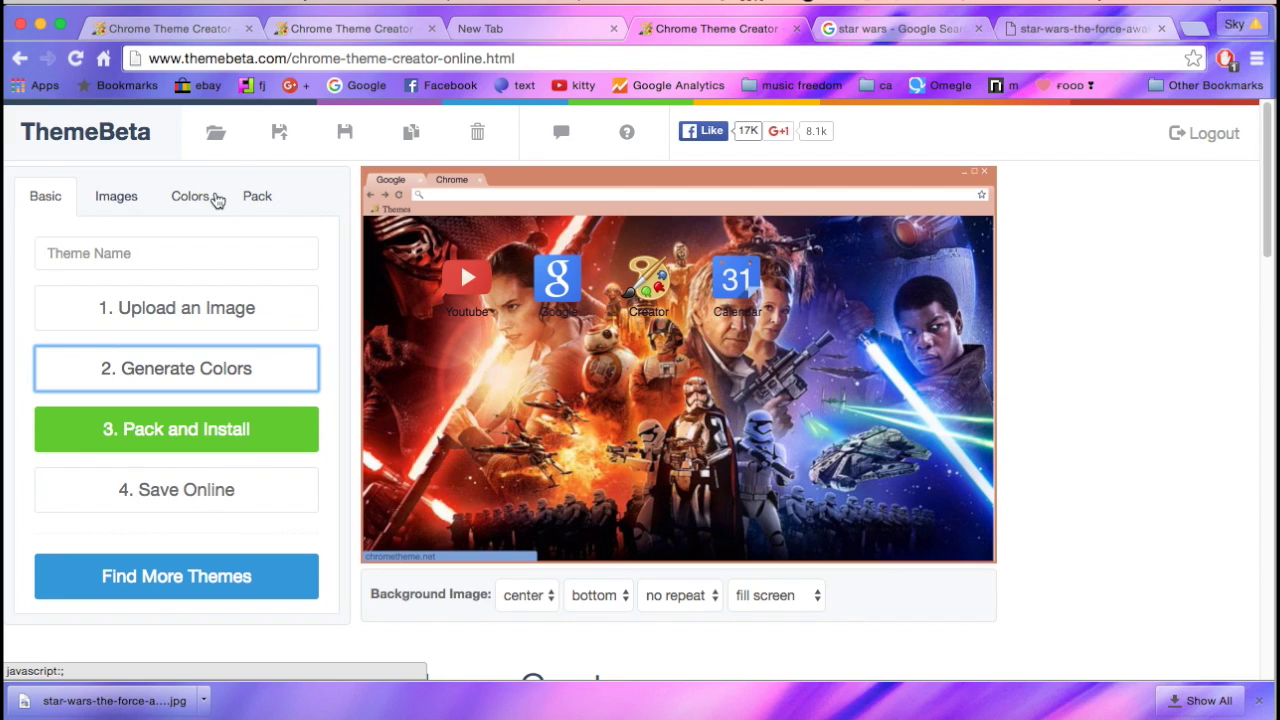
{"action": "left_click", "coordinate": [214, 198]}
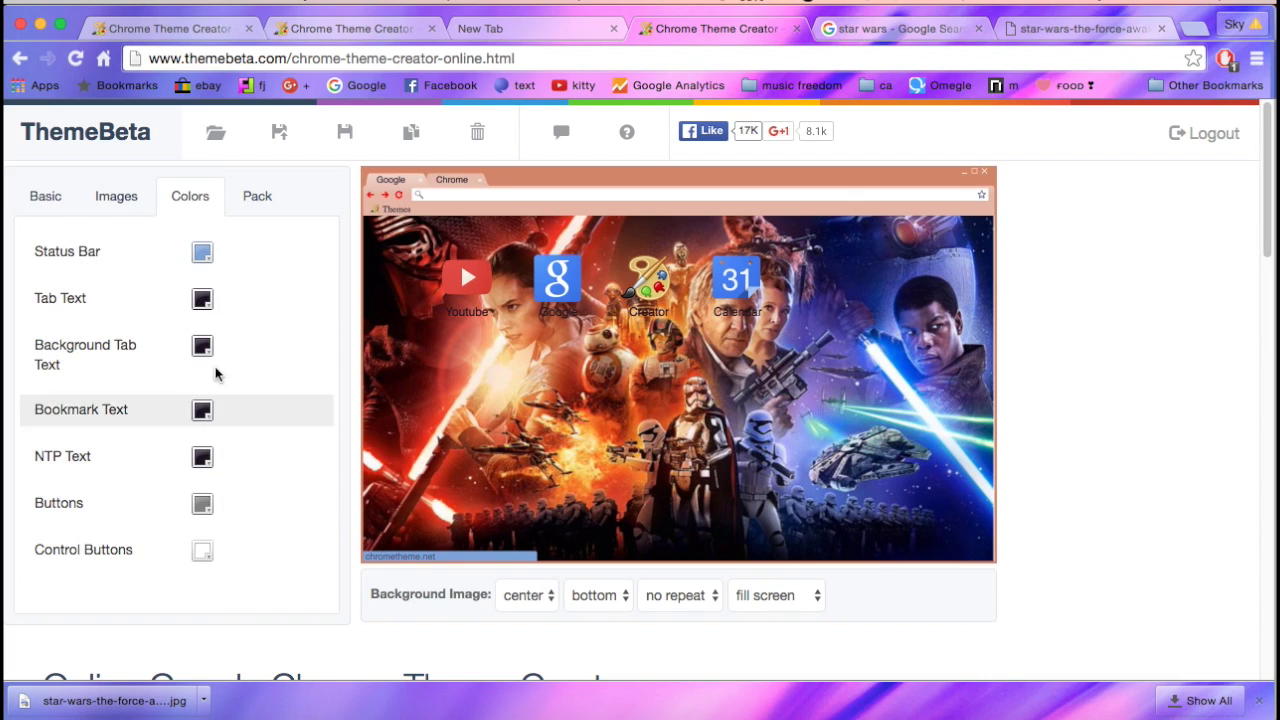
- Load the downloaded Star Wars poster as the theme's Frame and Toolbar images
{"action": "left_click_drag", "start_coordinate": [115, 700], "coordinate": [380, 317]}
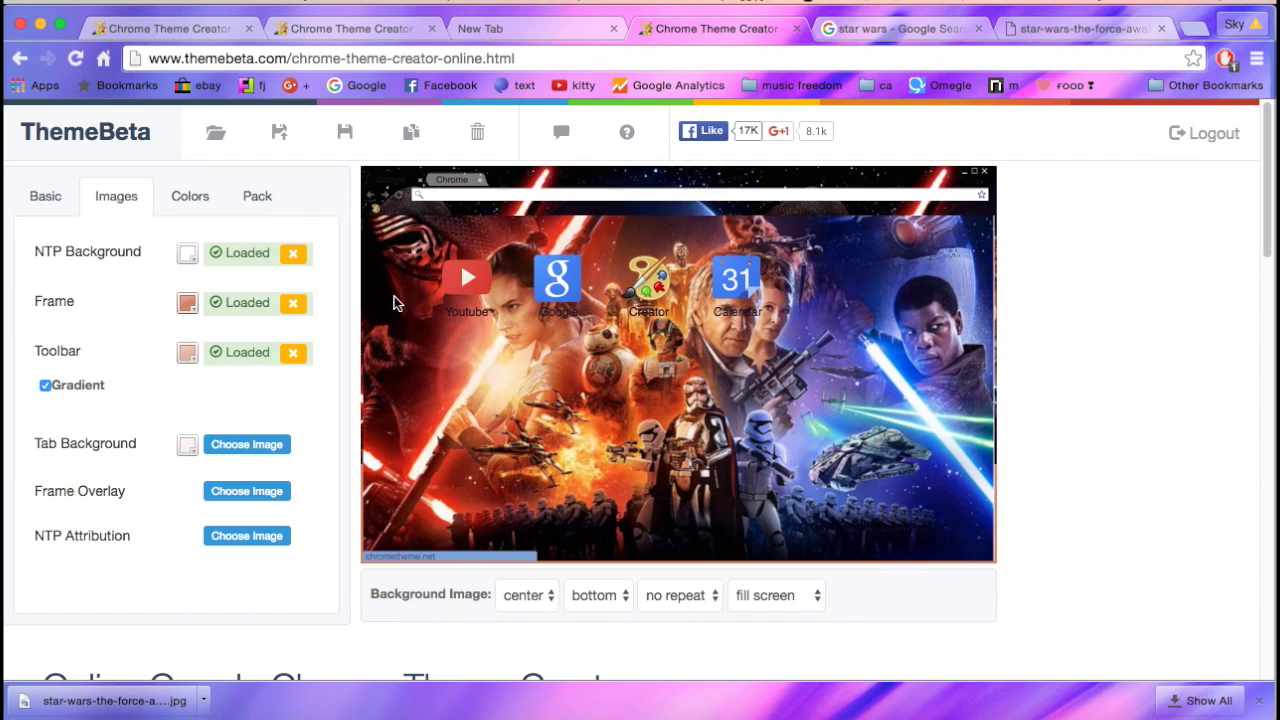
- Set the theme's Tab Text color to white
{"action": "left_click", "coordinate": [186, 196]}
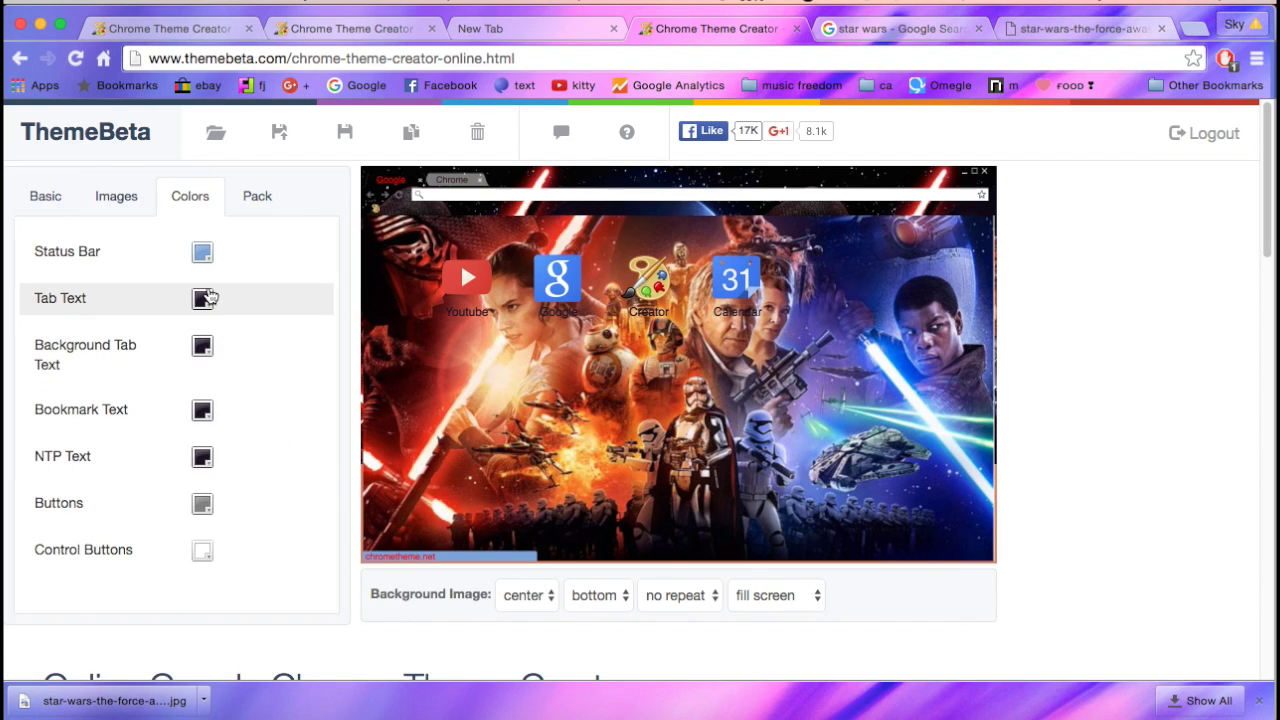
{"action": "left_click", "coordinate": [204, 298]}
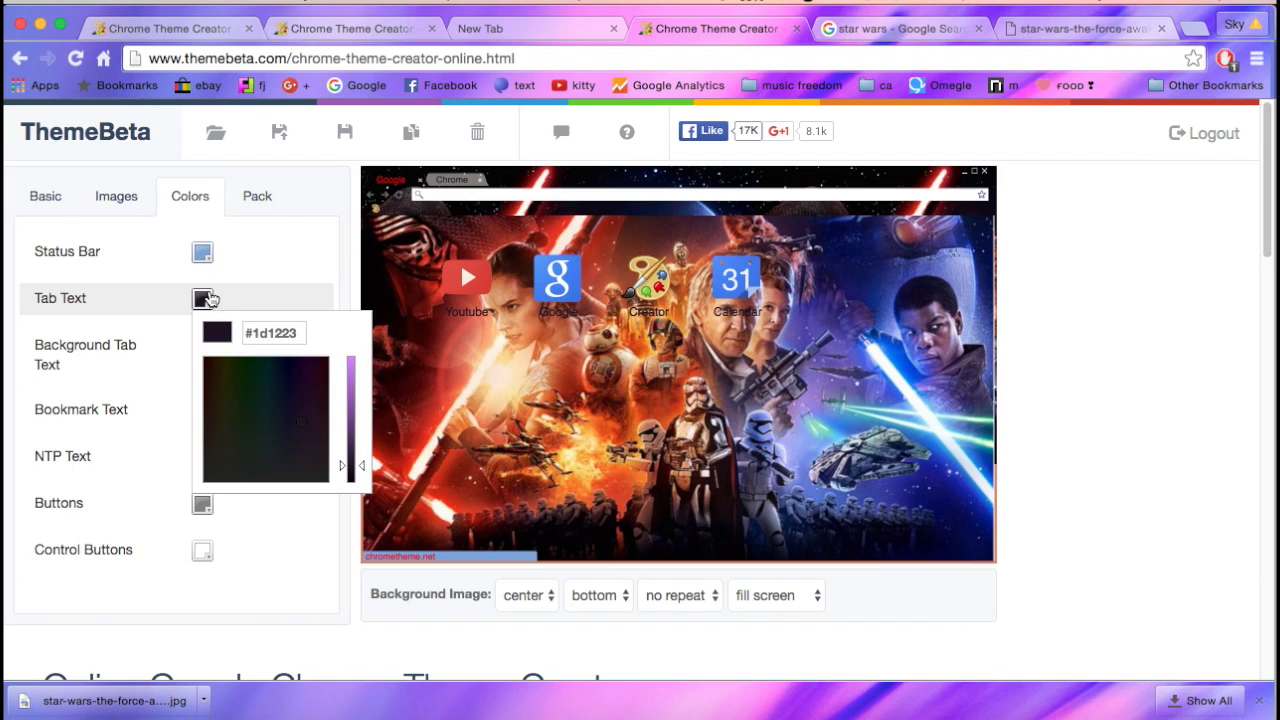
{"action": "left_click", "coordinate": [350, 358]}
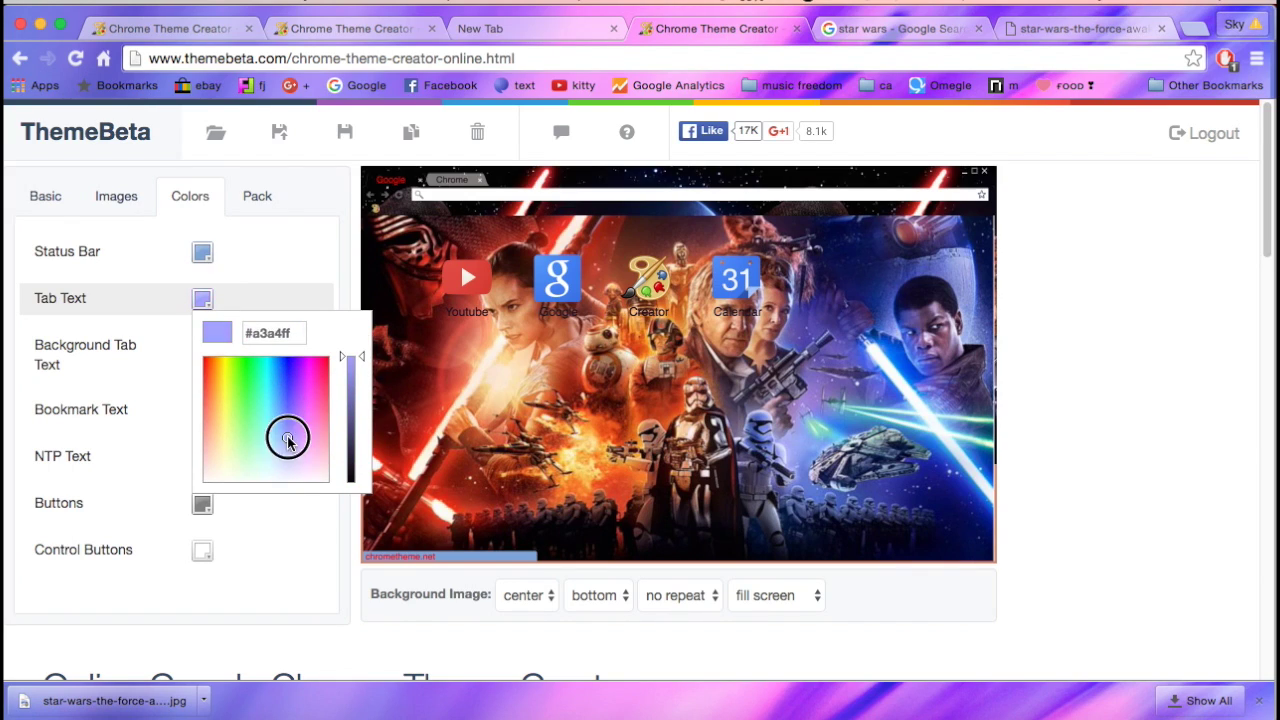
{"action": "left_click_drag", "start_coordinate": [288, 440], "coordinate": [282, 478]}
{"action": "left_click", "coordinate": [302, 285]}
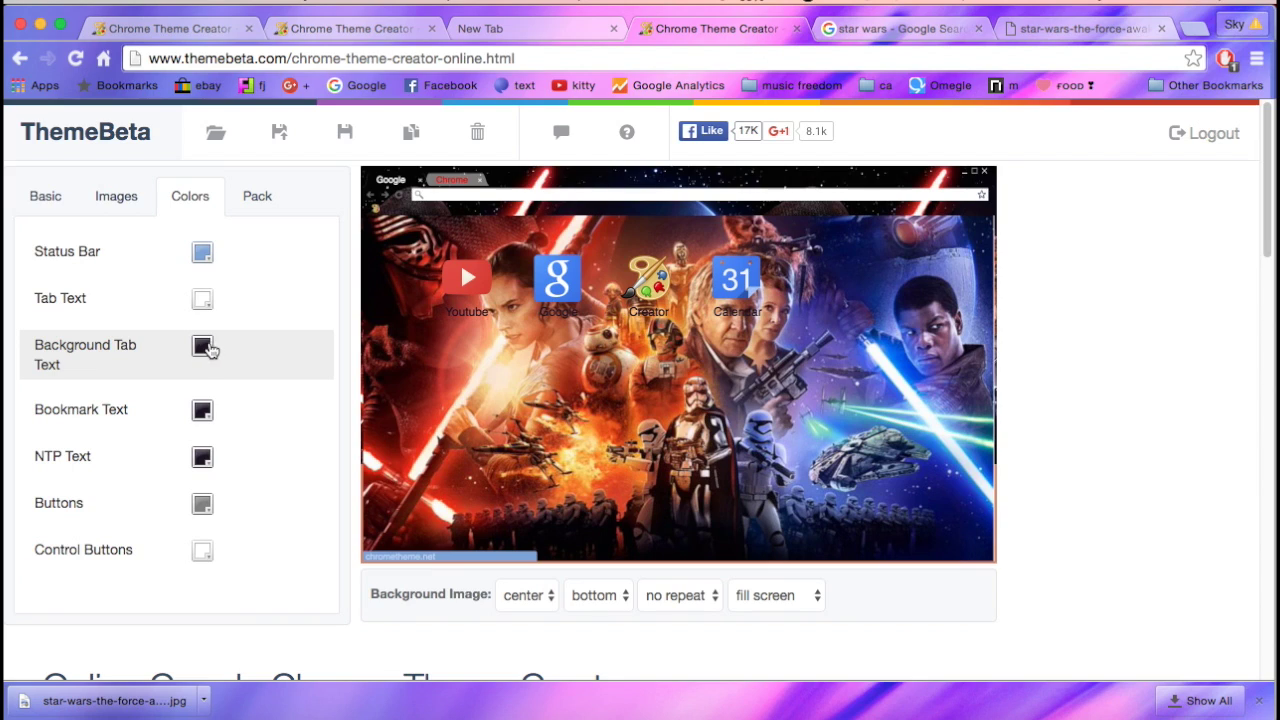
- Set the Background Tab Text color to white
{"action": "left_click", "coordinate": [204, 347]}
{"action": "left_click", "coordinate": [351, 400]}
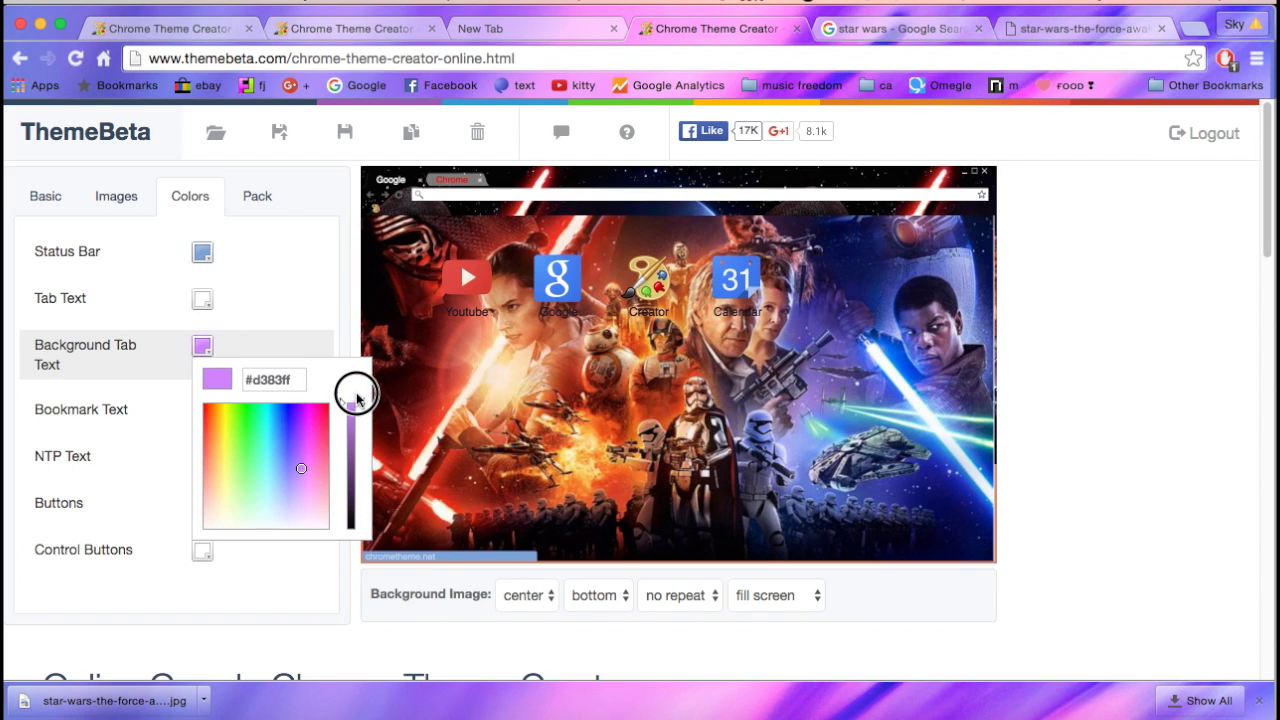
{"action": "left_click_drag", "start_coordinate": [283, 508], "coordinate": [278, 530]}
{"action": "left_click", "coordinate": [305, 300]}
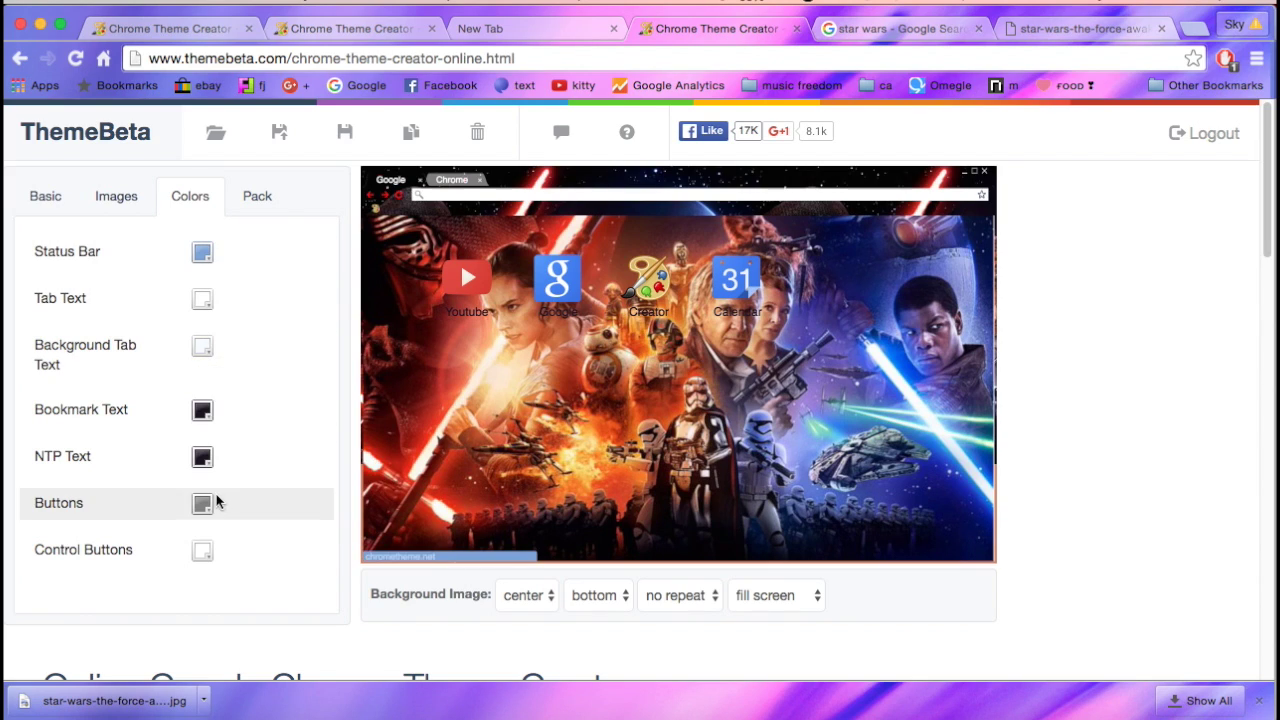
- Set the Bookmark Text color to a very pale lavender and the Buttons color to white
{"action": "left_click", "coordinate": [202, 410]}
{"action": "left_click", "coordinate": [344, 563]}
{"action": "left_click_drag", "start_coordinate": [238, 600], "coordinate": [237, 609]}
{"action": "left_click", "coordinate": [202, 503]}
{"action": "left_click", "coordinate": [434, 631]}
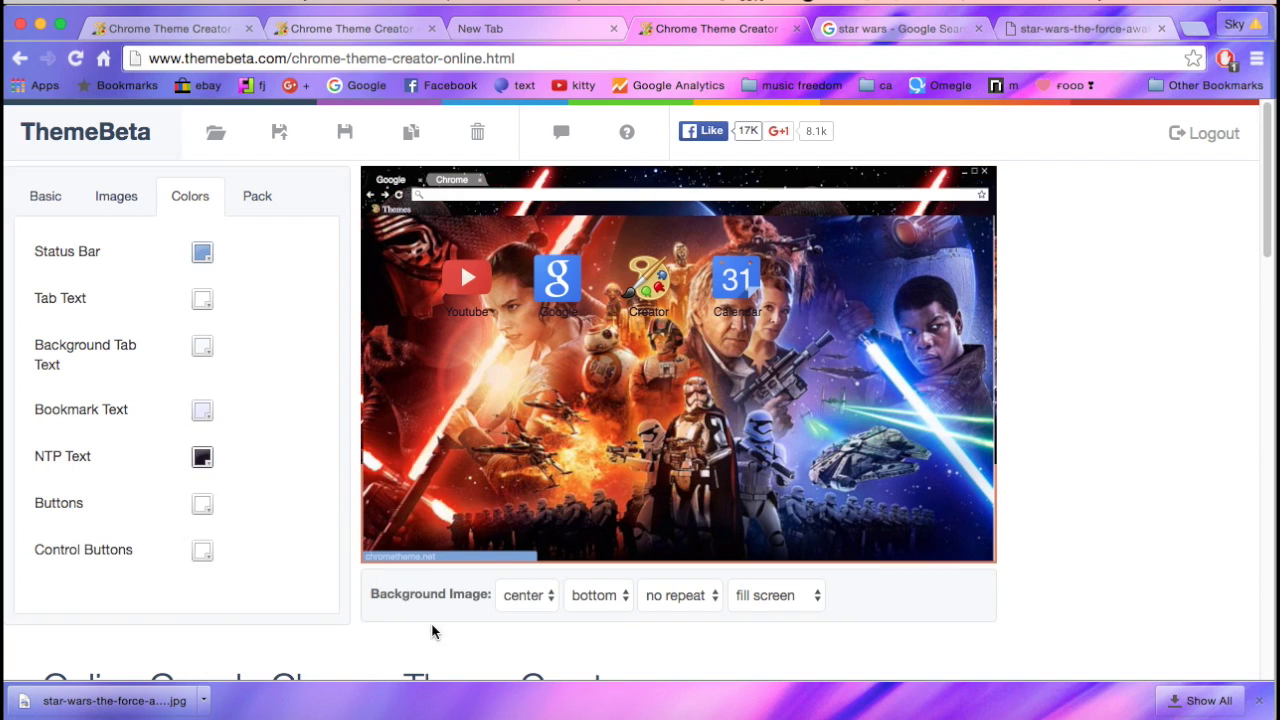
- Set the Status Bar color to a strong blue
{"action": "left_click", "coordinate": [202, 251]}
{"action": "left_click", "coordinate": [266, 309]}
{"action": "left_click", "coordinate": [267, 590]}
{"action": "scroll", "coordinate": [267, 590], "scroll_direction": "down", "scroll_amount": 10}
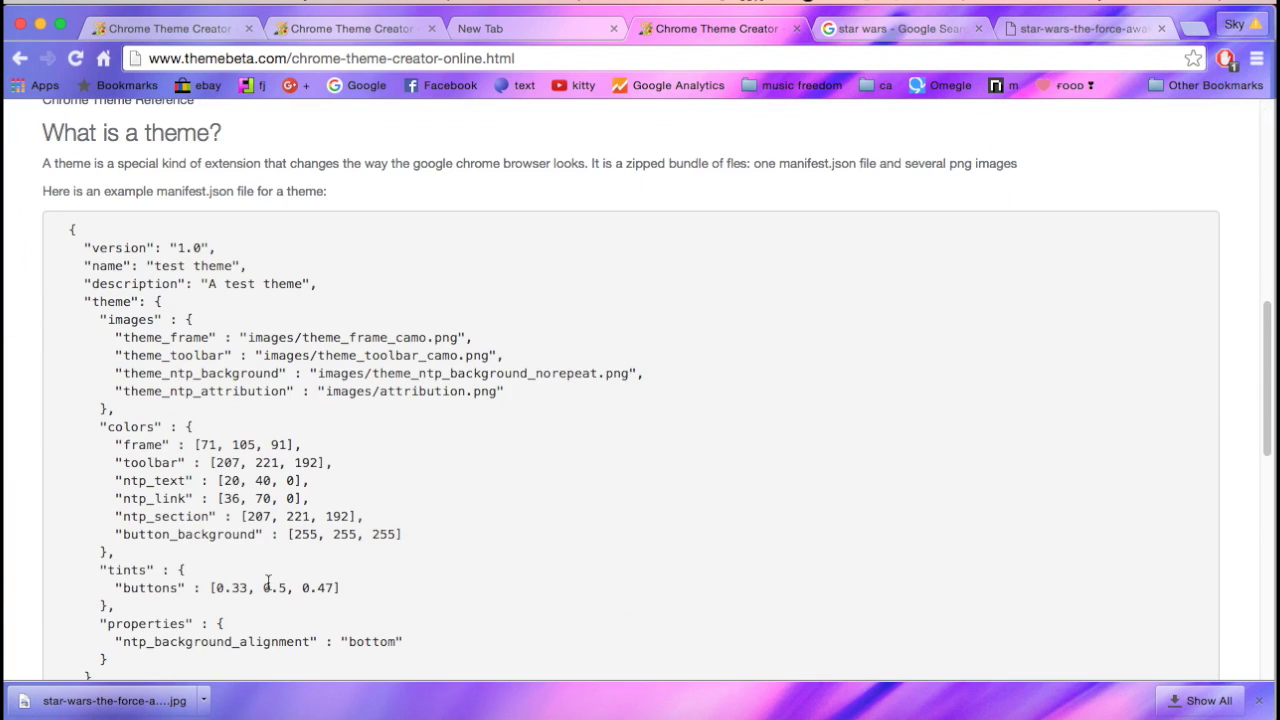
{"action": "scroll", "coordinate": [266, 590], "scroll_direction": "up", "scroll_amount": 10}
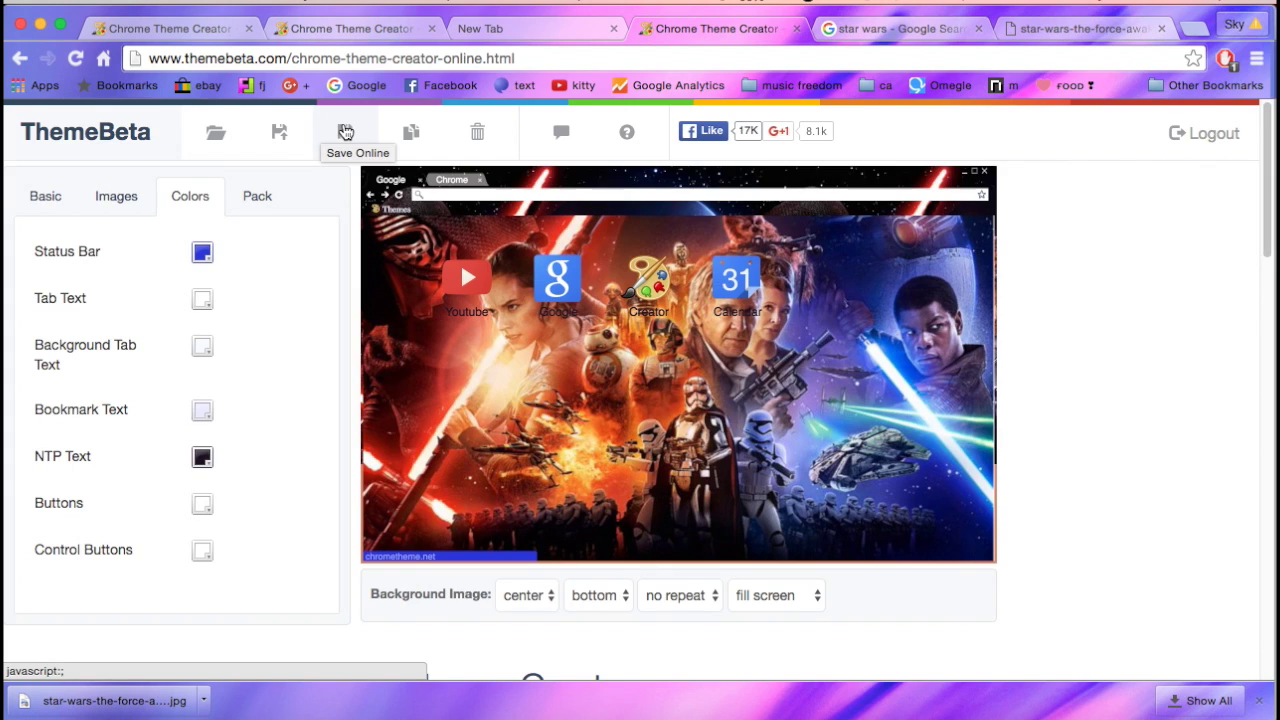
- Save the theme online under the name "star wars"
{"action": "left_click", "coordinate": [345, 133]}
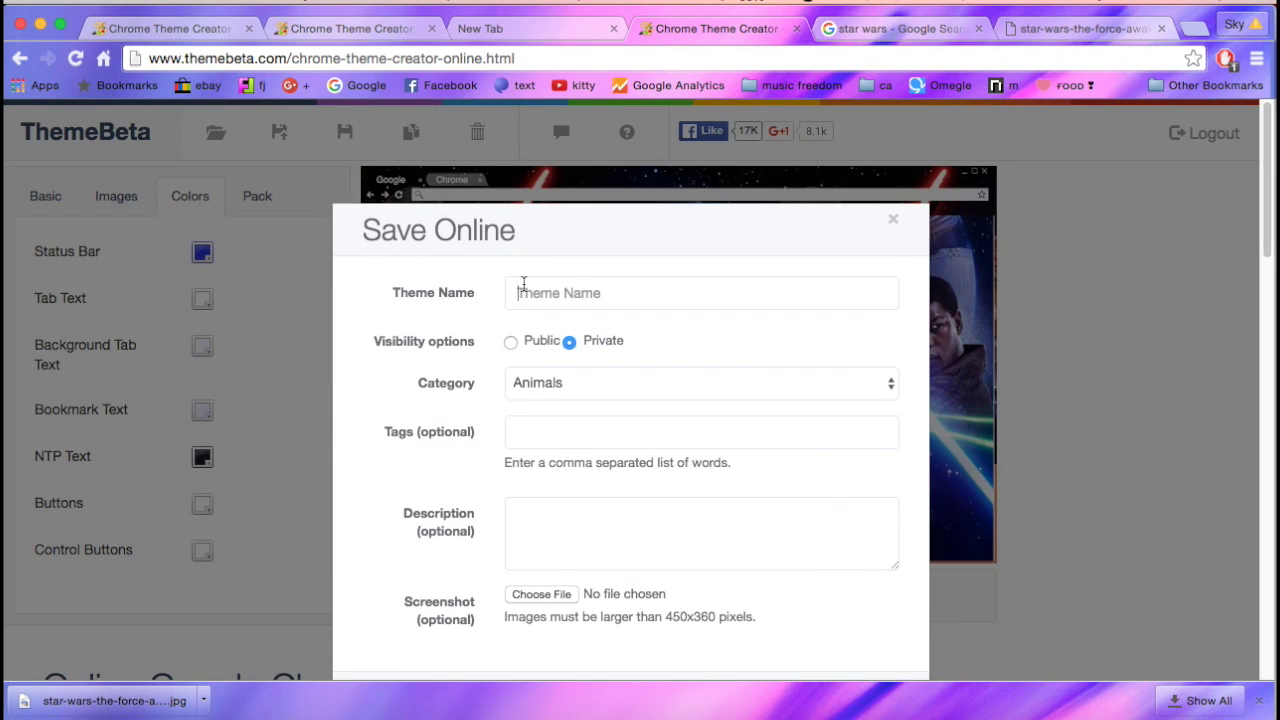
{"action": "left_click", "coordinate": [522, 284]}
{"action": "type", "text": "star wars"}
{"action": "key", "text": "Return"}
- Review the published star wars theme page, including its preview image and the apply and edit options
{"action": "scroll", "coordinate": [349, 551], "scroll_direction": "down", "scroll_amount": 2}
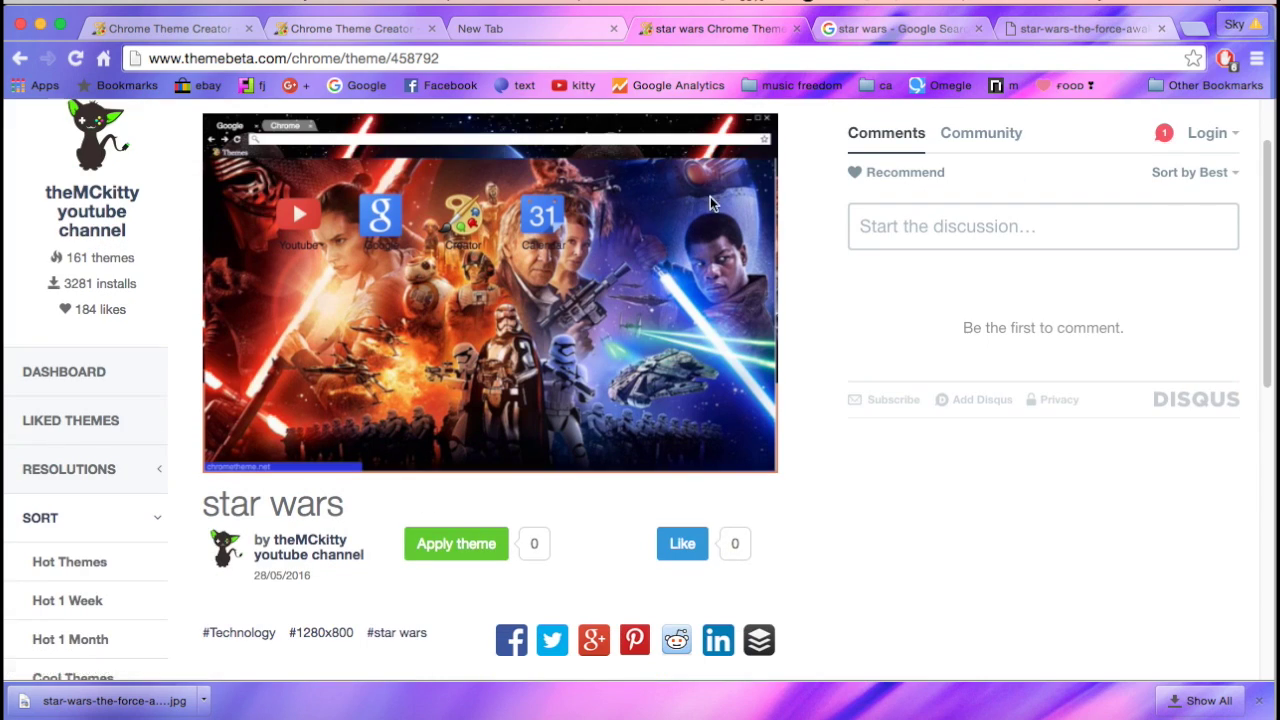
{"action": "scroll", "coordinate": [685, 420], "scroll_direction": "up", "scroll_amount": 2}
{"action": "scroll", "coordinate": [685, 420], "scroll_direction": "down", "scroll_amount": 1}
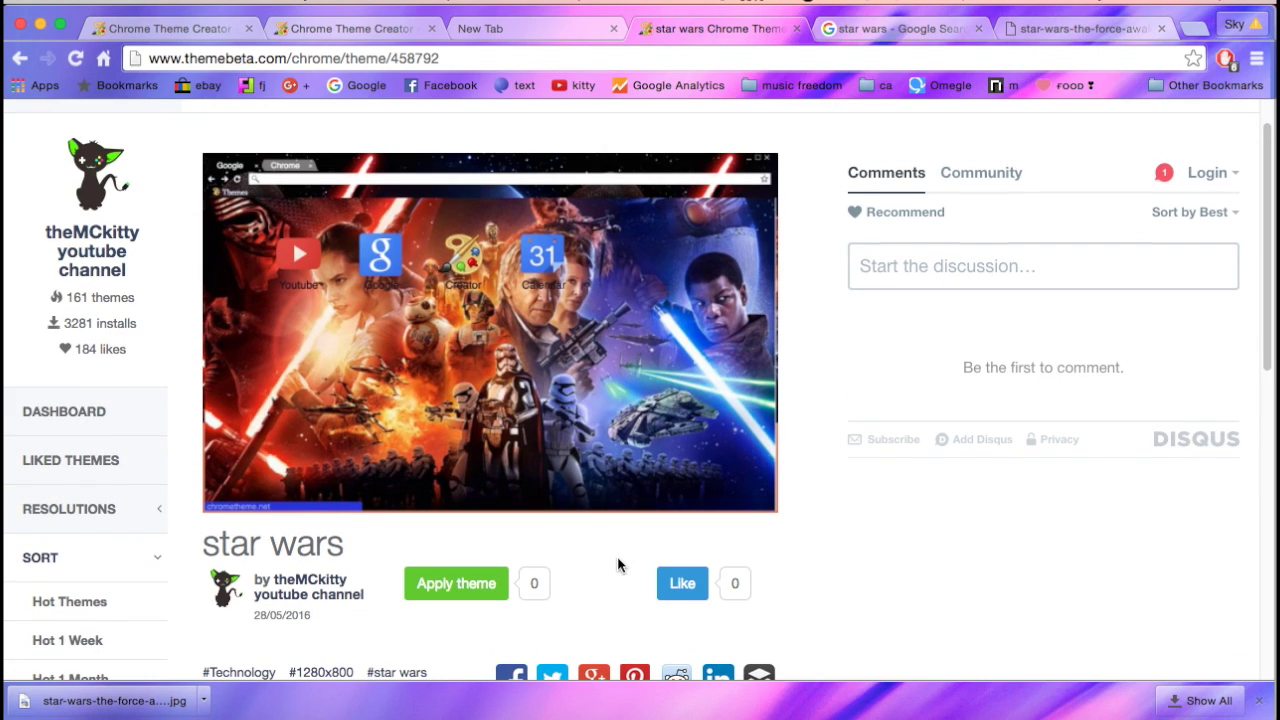
{"action": "scroll", "coordinate": [621, 475], "scroll_direction": "down", "scroll_amount": 1}
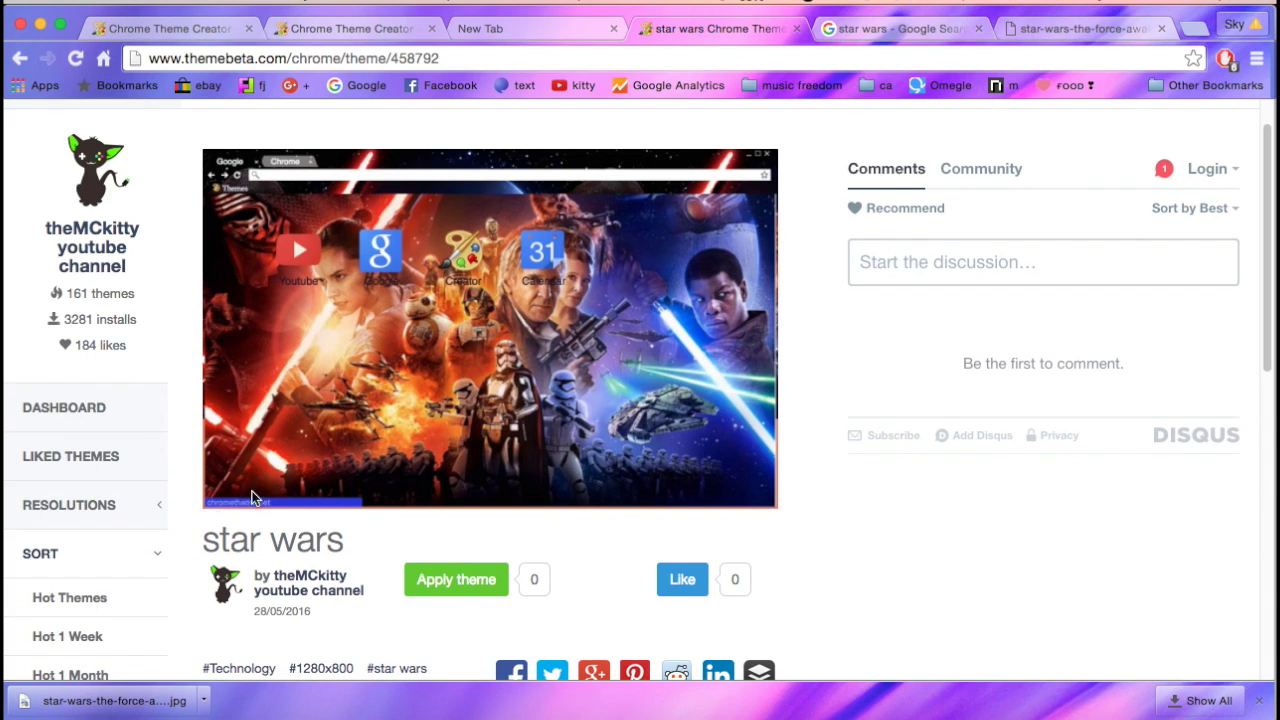
{"action": "scroll", "coordinate": [414, 600], "scroll_direction": "down", "scroll_amount": 4}
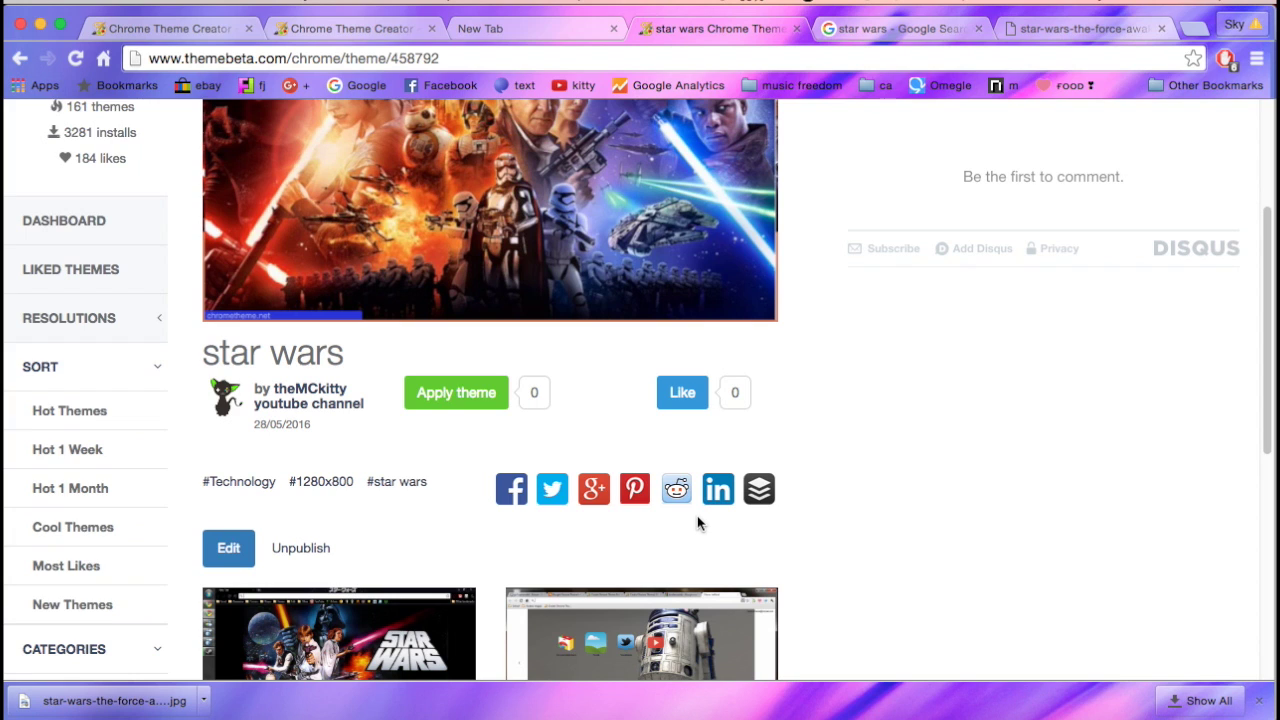
{"action": "scroll", "coordinate": [698, 522], "scroll_direction": "up", "scroll_amount": 5}
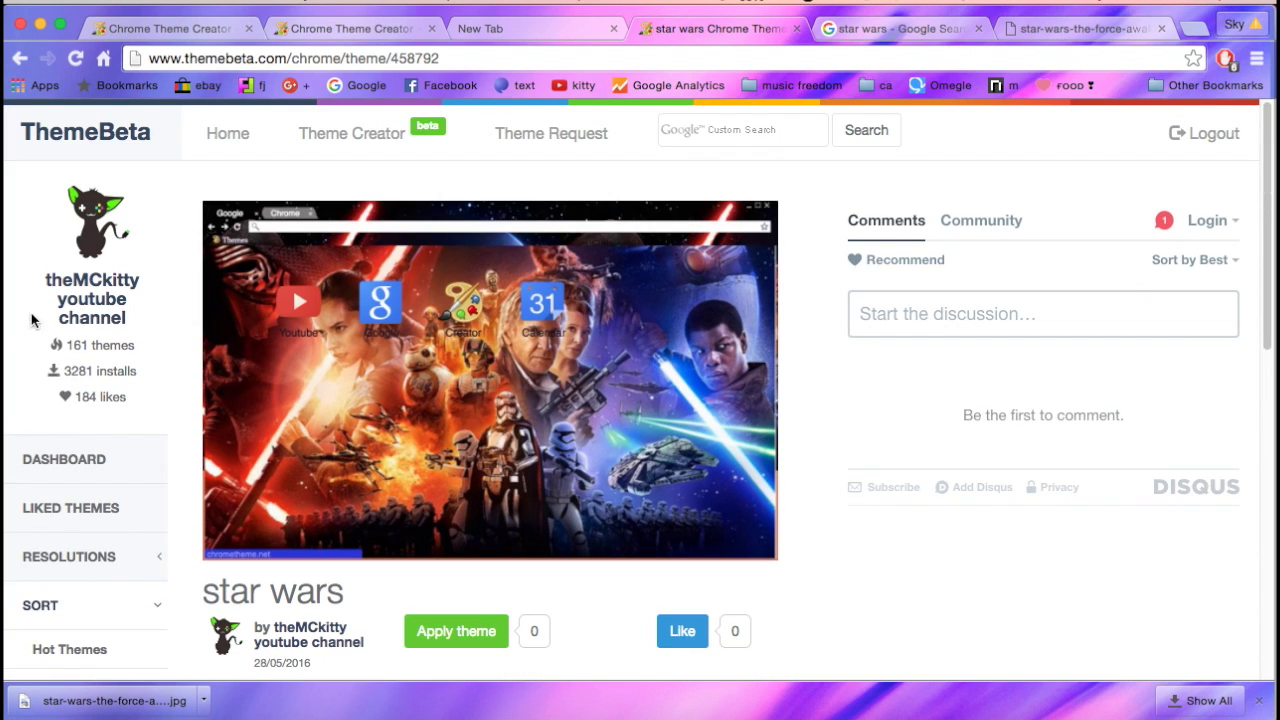
- Open the account's own theme list, view the purple flower theme's page, and return to the list
{"action": "left_click", "coordinate": [76, 318]}
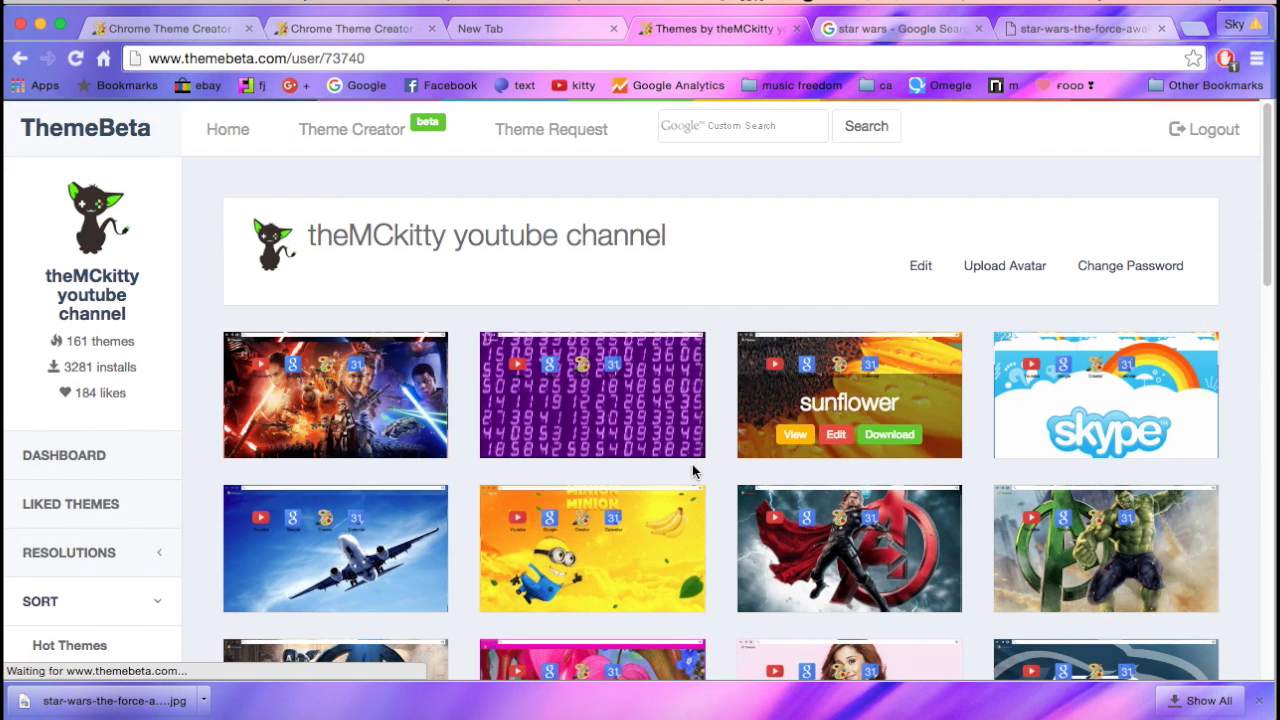
{"action": "scroll", "coordinate": [693, 472], "scroll_direction": "down", "scroll_amount": 8}
{"action": "scroll", "coordinate": [815, 485], "scroll_direction": "down", "scroll_amount": 7}
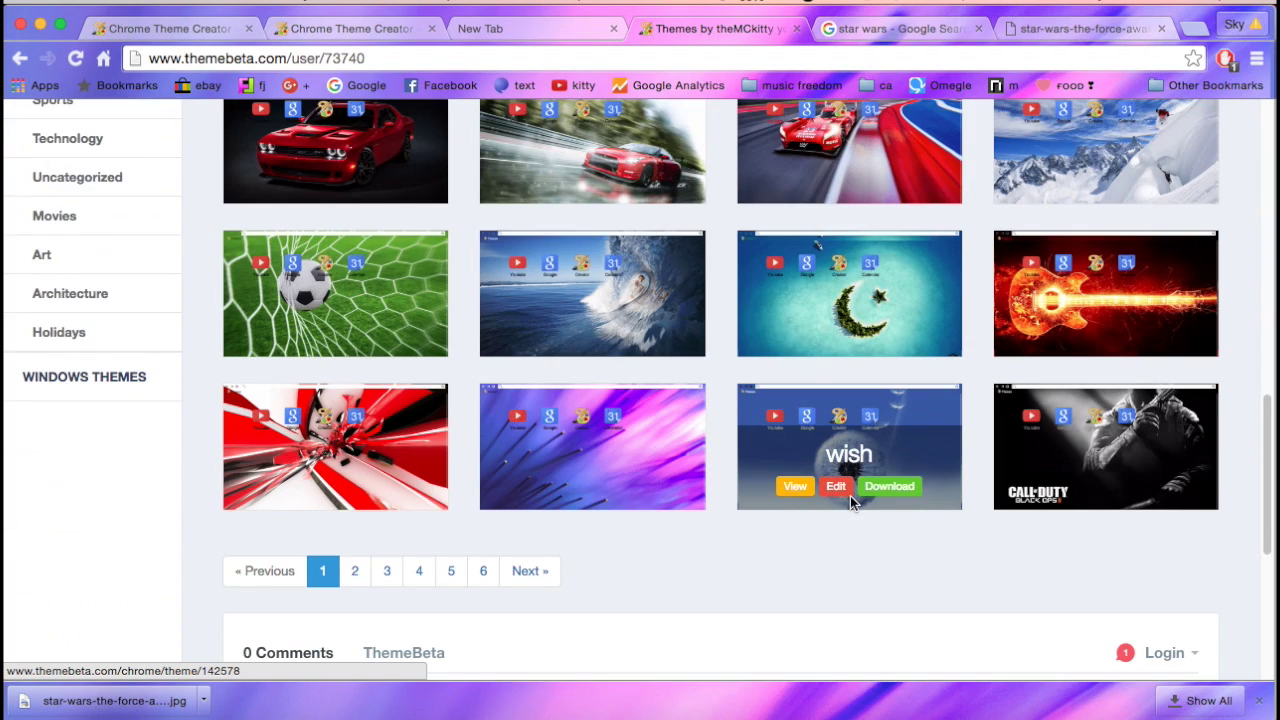
{"action": "scroll", "coordinate": [850, 496], "scroll_direction": "up", "scroll_amount": 2}
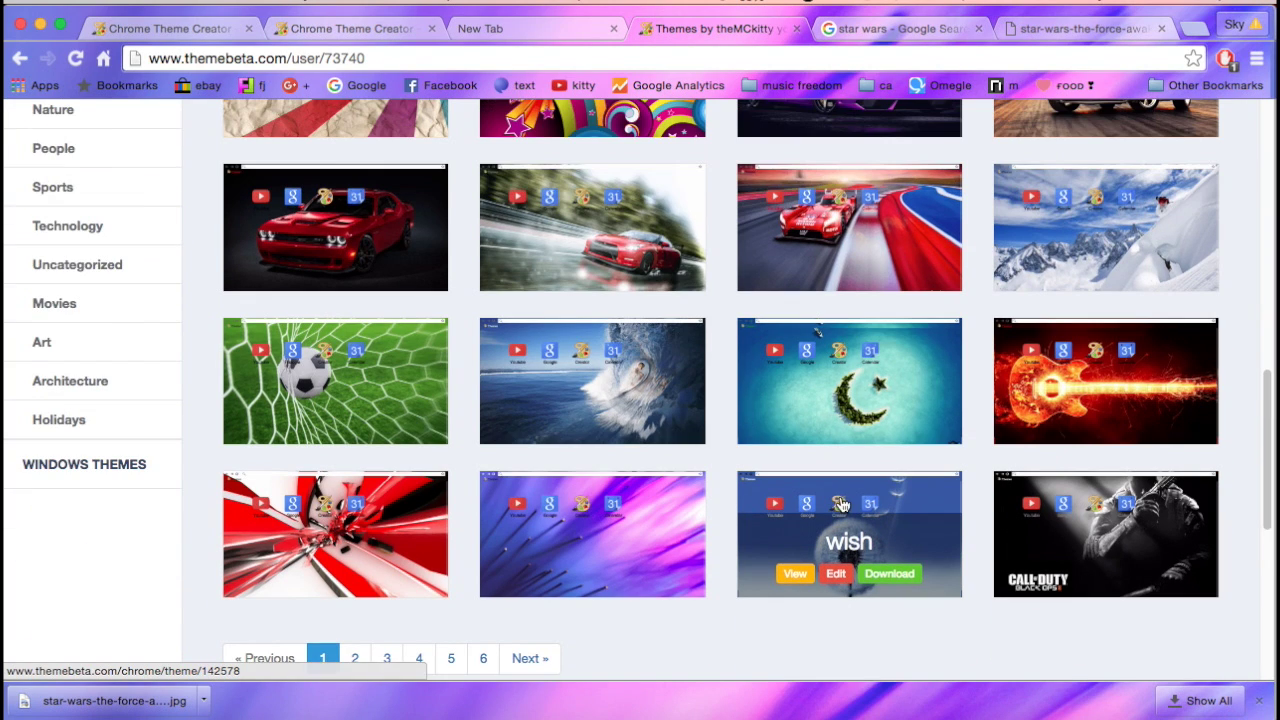
{"action": "left_click", "coordinate": [665, 480]}
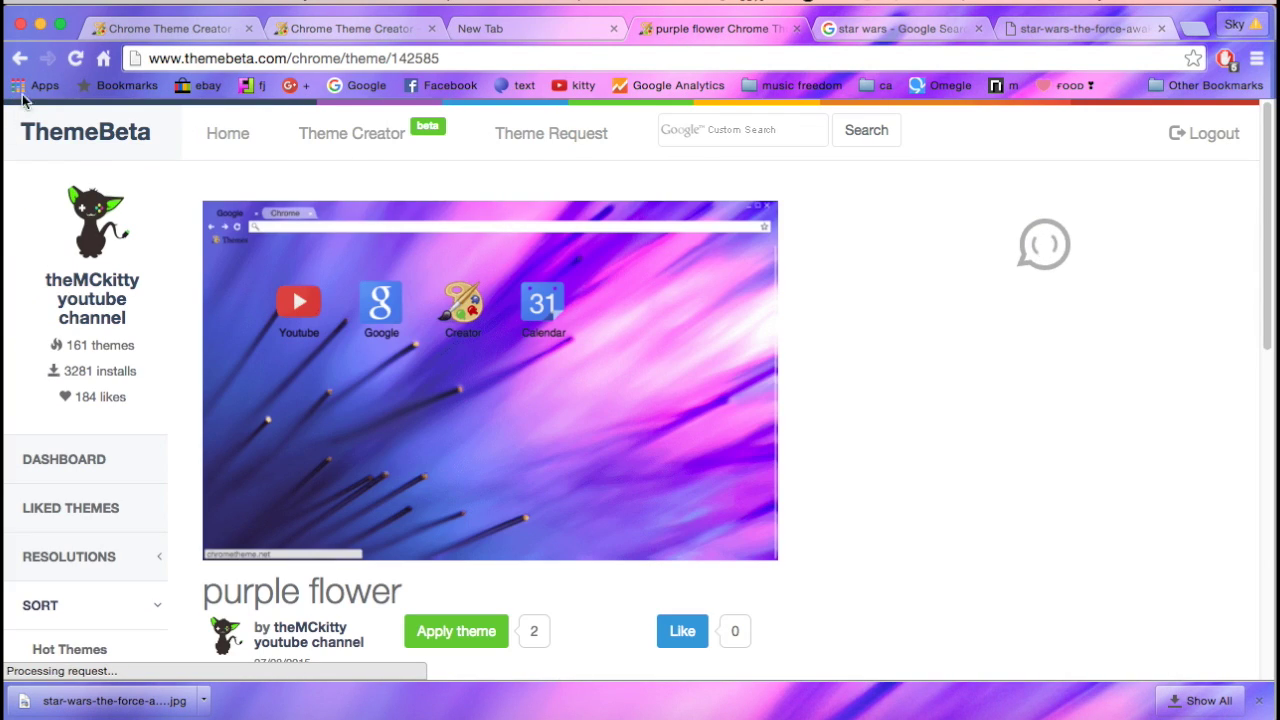
{"action": "left_click", "coordinate": [19, 60]}
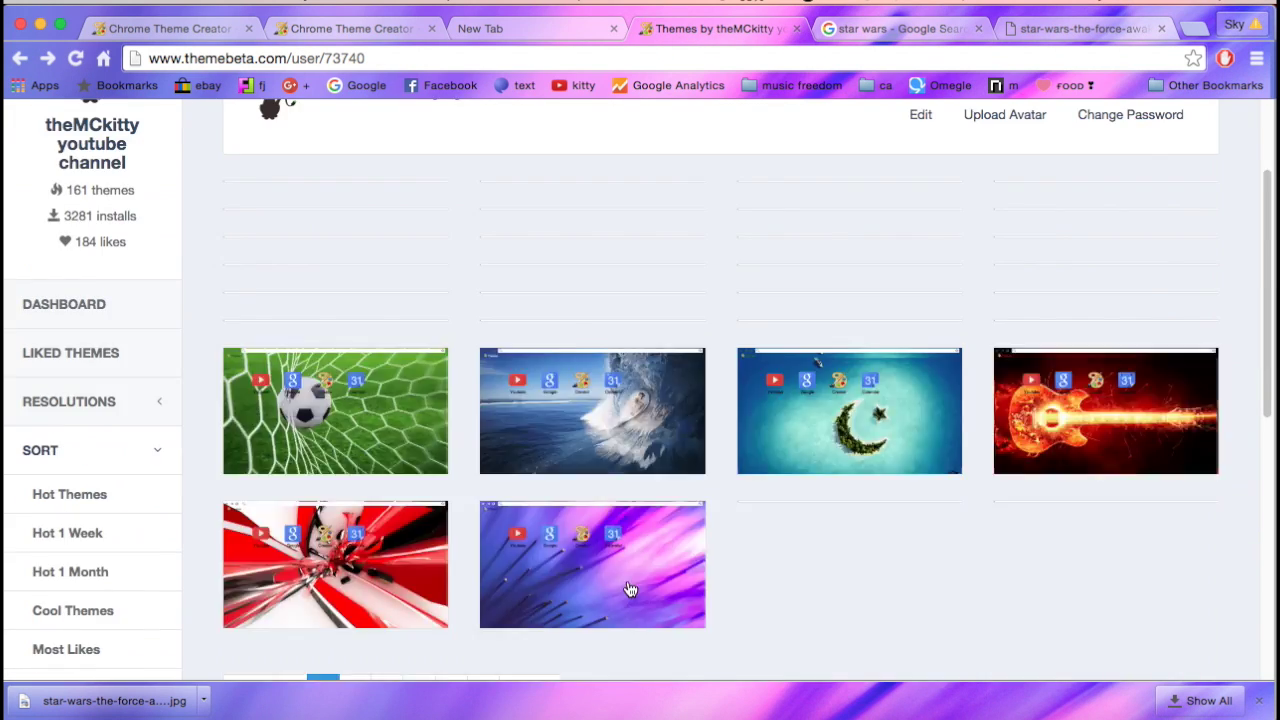
- Browse the rest of the account's themes, including page 2 of the list
{"action": "scroll", "coordinate": [627, 580], "scroll_direction": "down", "scroll_amount": 15}
{"action": "scroll", "coordinate": [424, 435], "scroll_direction": "up", "scroll_amount": 3}
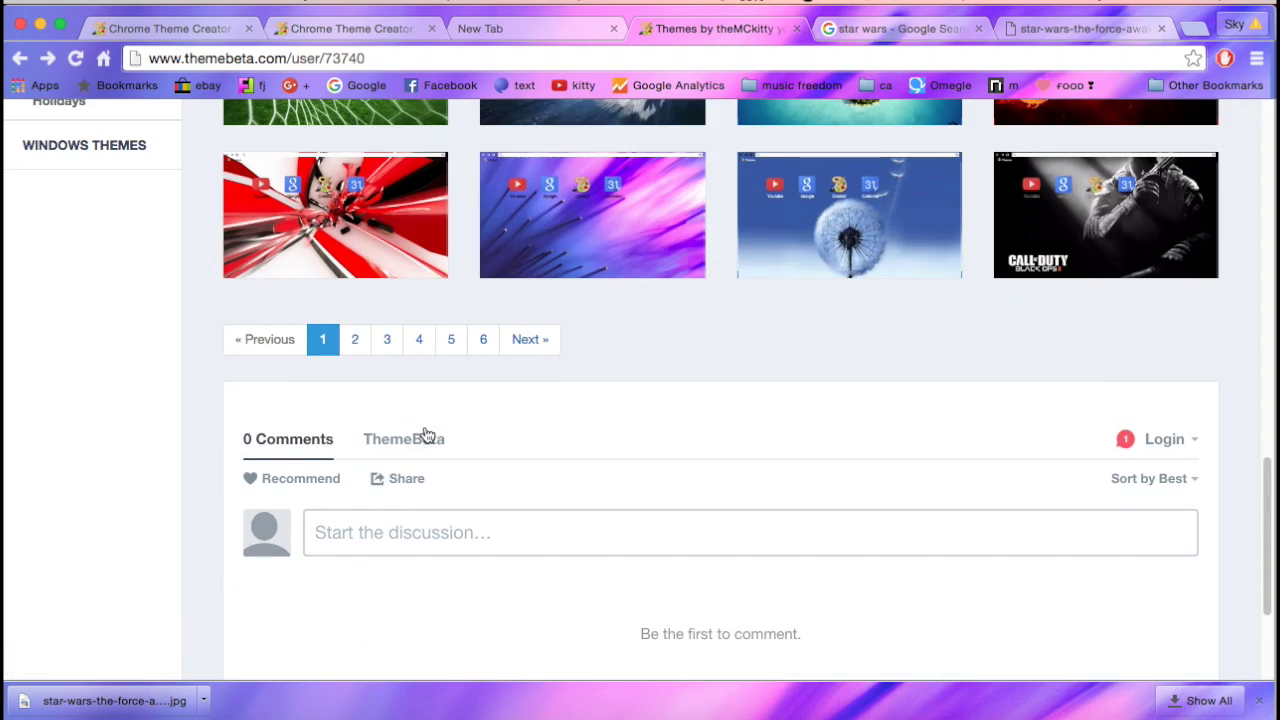
{"action": "left_click", "coordinate": [354, 341]}
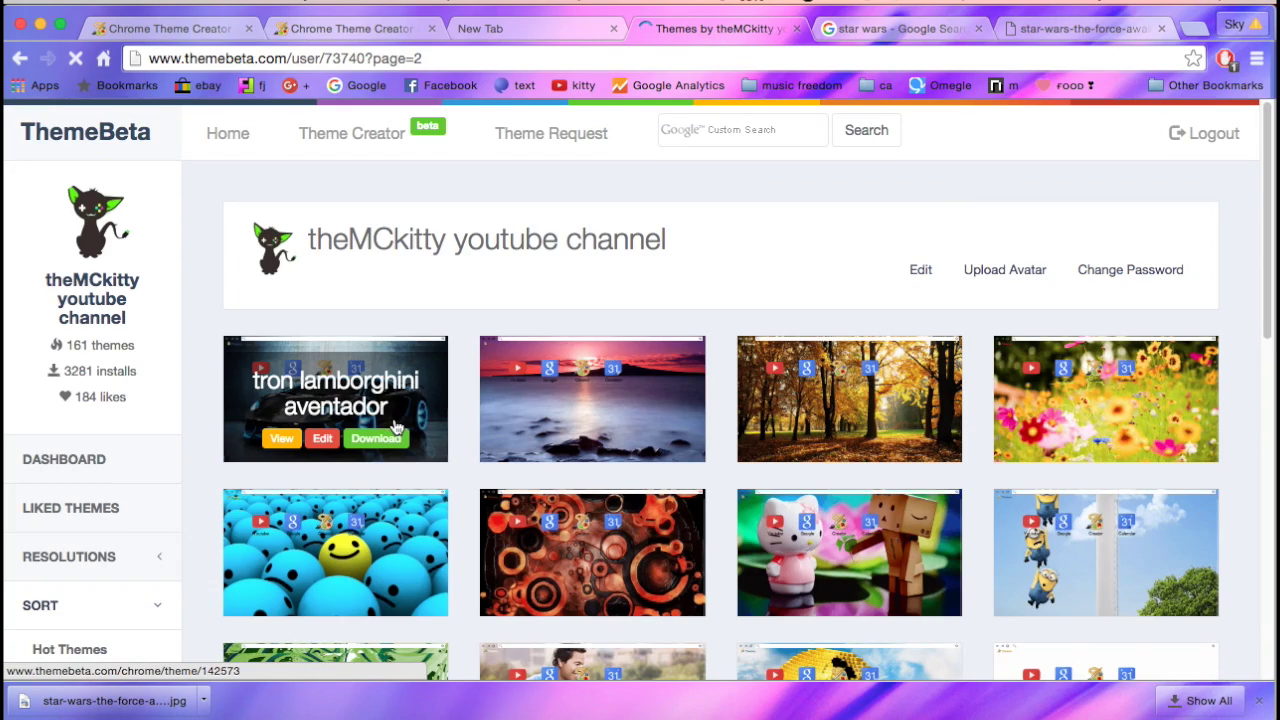
{"action": "scroll", "coordinate": [541, 488], "scroll_direction": "down", "scroll_amount": 15}
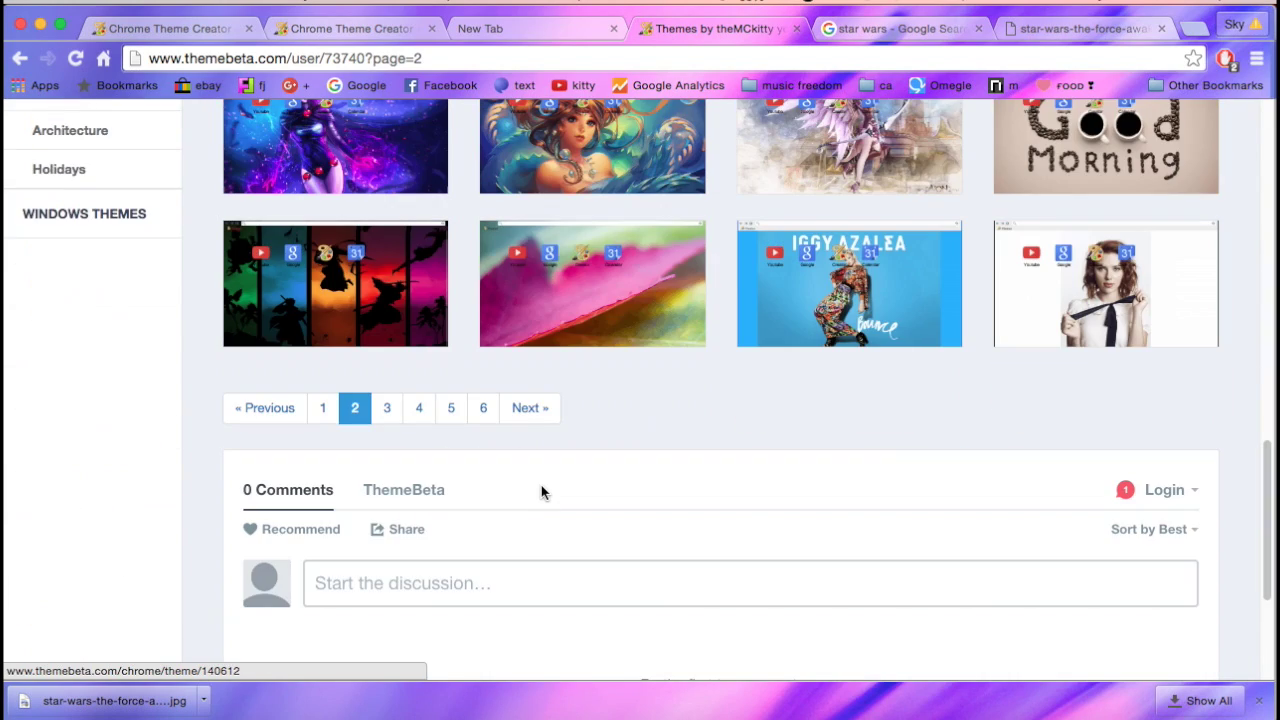
{"action": "scroll", "coordinate": [541, 488], "scroll_direction": "up", "scroll_amount": 7}
{"action": "scroll", "coordinate": [541, 490], "scroll_direction": "down", "scroll_amount": 10}
{"action": "scroll", "coordinate": [543, 491], "scroll_direction": "up", "scroll_amount": 4}
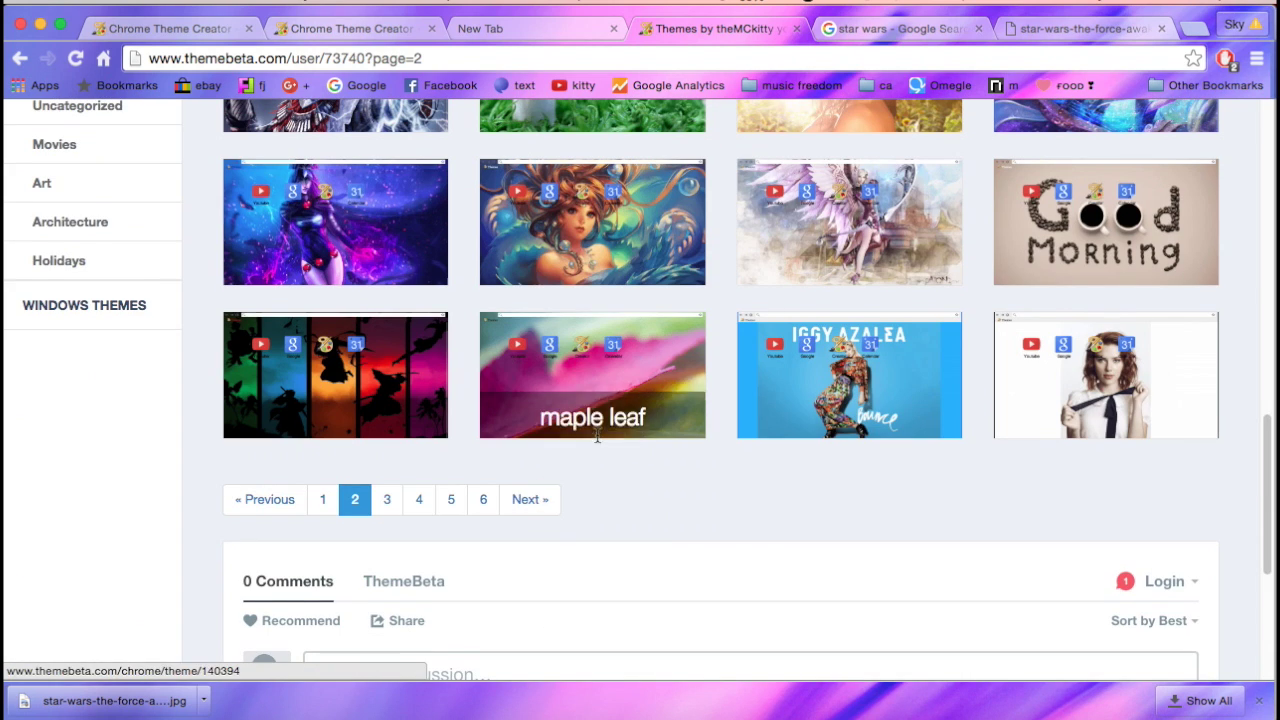
{"action": "scroll", "coordinate": [643, 364], "scroll_direction": "up", "scroll_amount": 10}
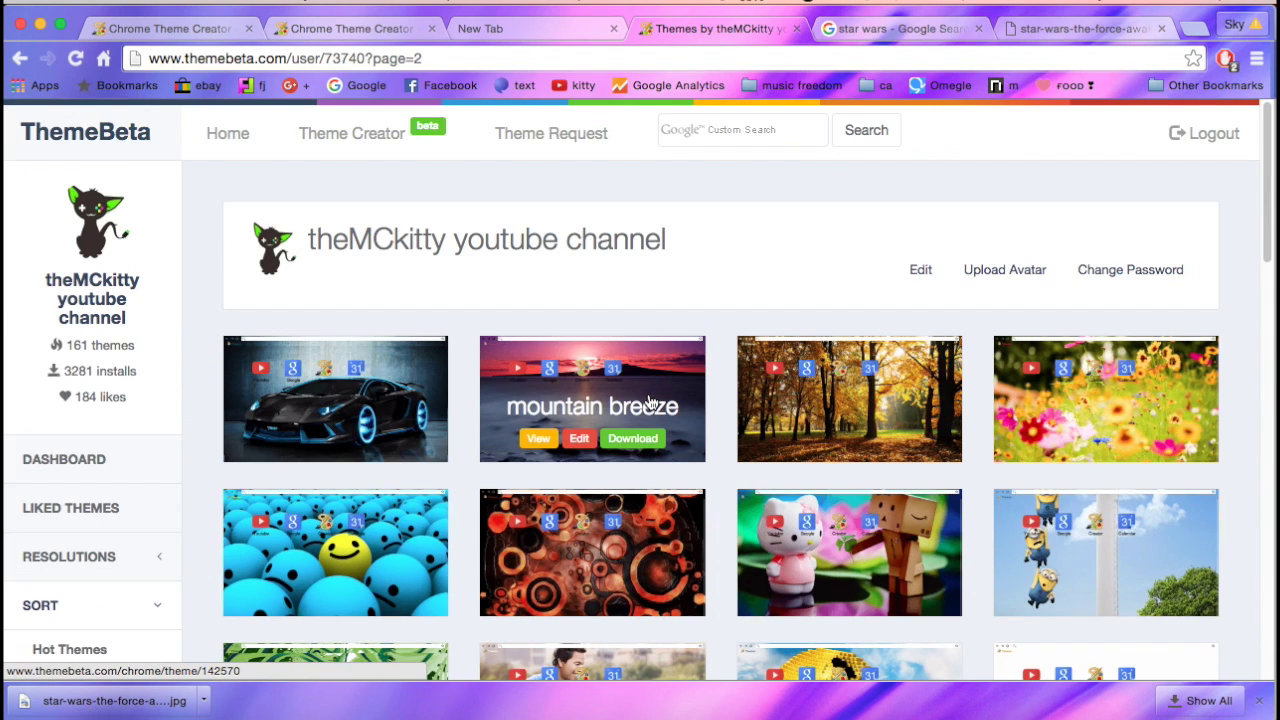
{"action": "scroll", "coordinate": [640, 520], "scroll_direction": "down", "scroll_amount": 4}
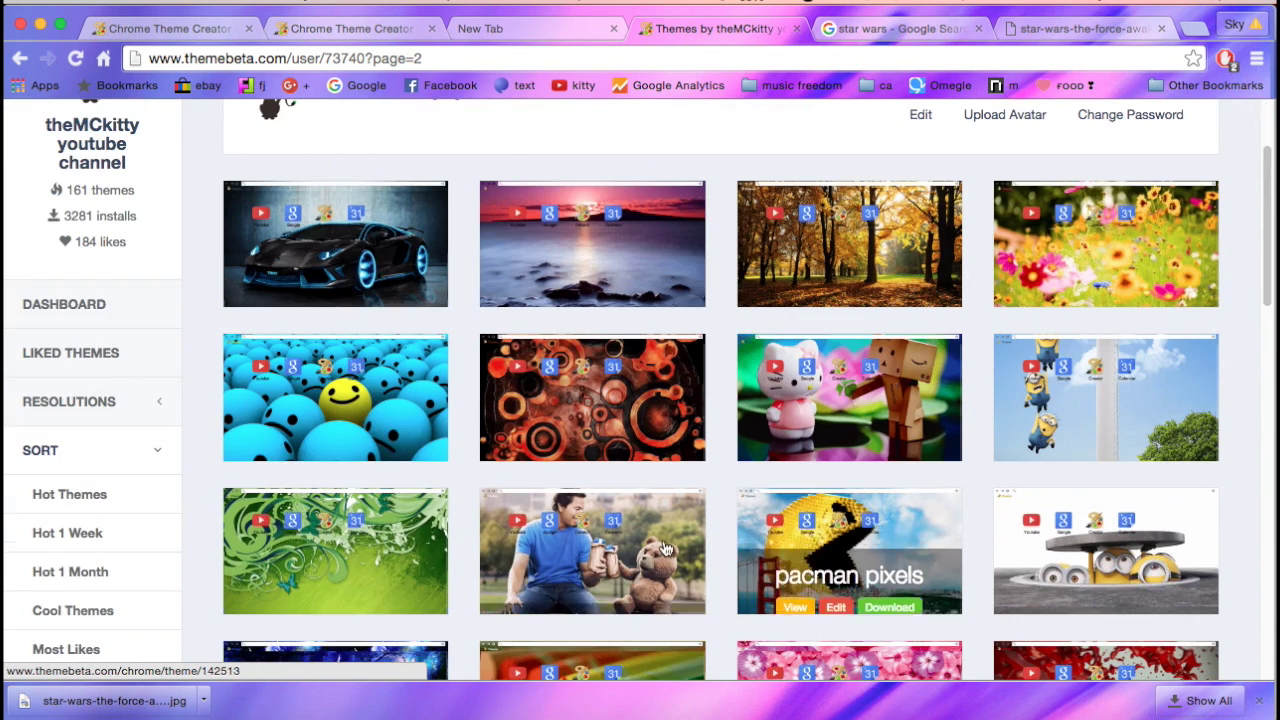
{"action": "scroll", "coordinate": [648, 535], "scroll_direction": "down", "scroll_amount": 10}
{"action": "scroll", "coordinate": [526, 540], "scroll_direction": "up", "scroll_amount": 8}
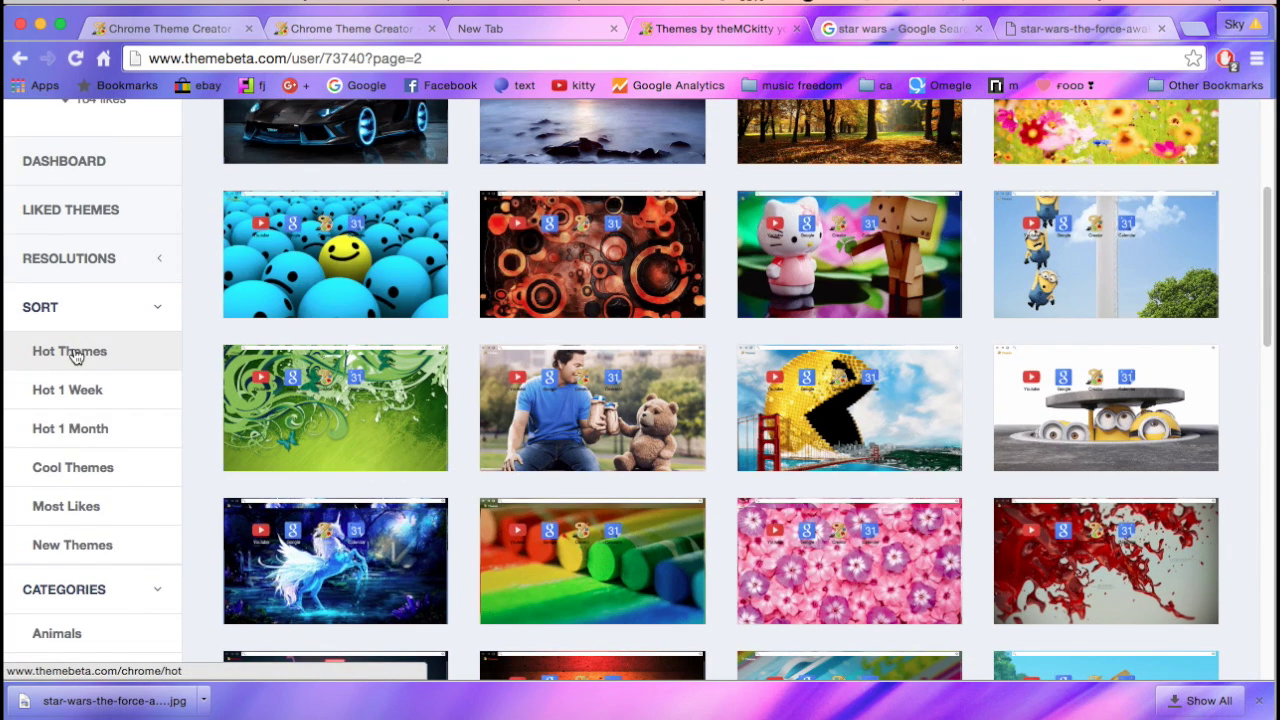
- Open the site's Hot Themes listing and look through its first page of themes
{"action": "mouse_move", "coordinate": [318, 360]}
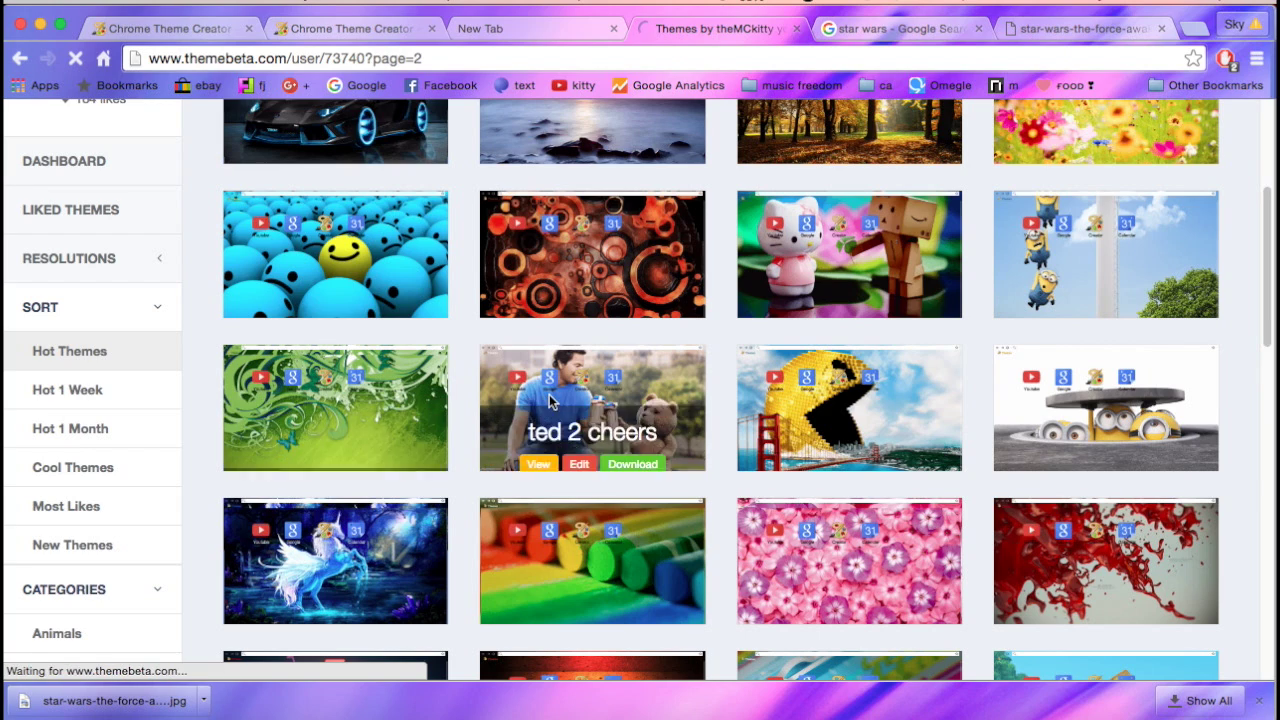
{"action": "scroll", "coordinate": [500, 450], "scroll_direction": "down", "scroll_amount": 3}
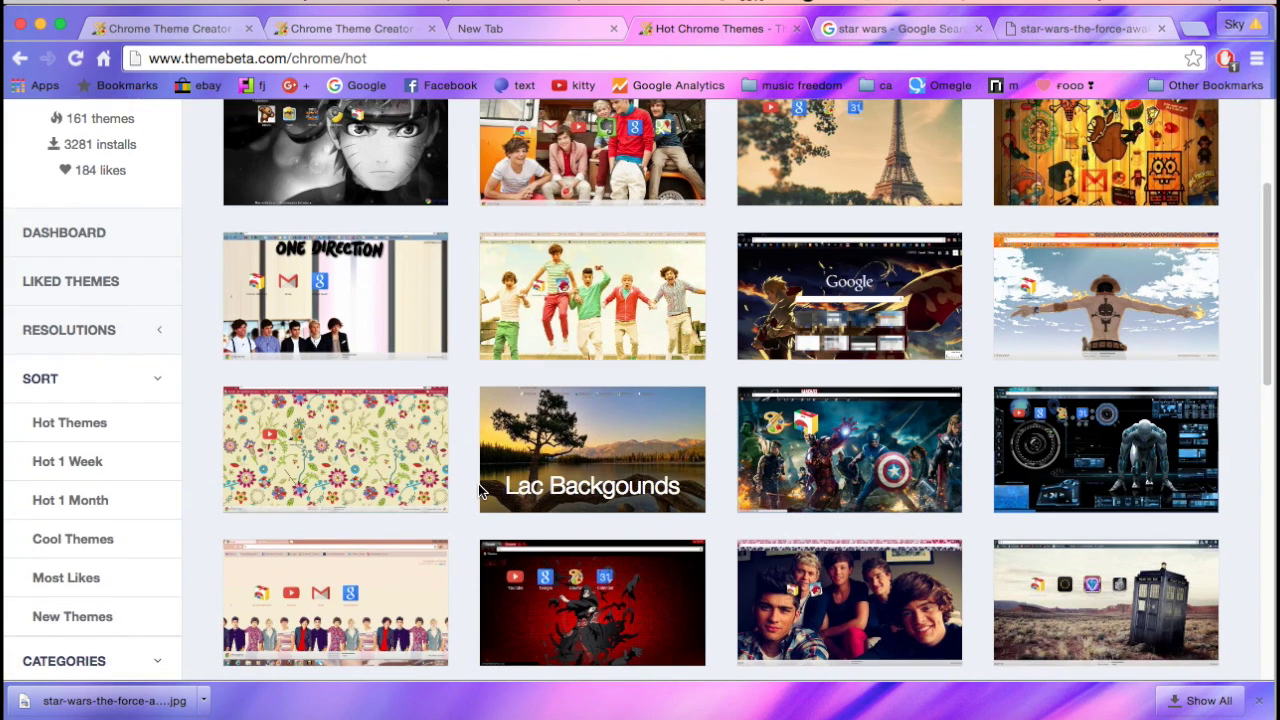
{"action": "scroll", "coordinate": [479, 487], "scroll_direction": "down", "scroll_amount": 3}
{"action": "scroll", "coordinate": [479, 487], "scroll_direction": "down", "scroll_amount": 4}
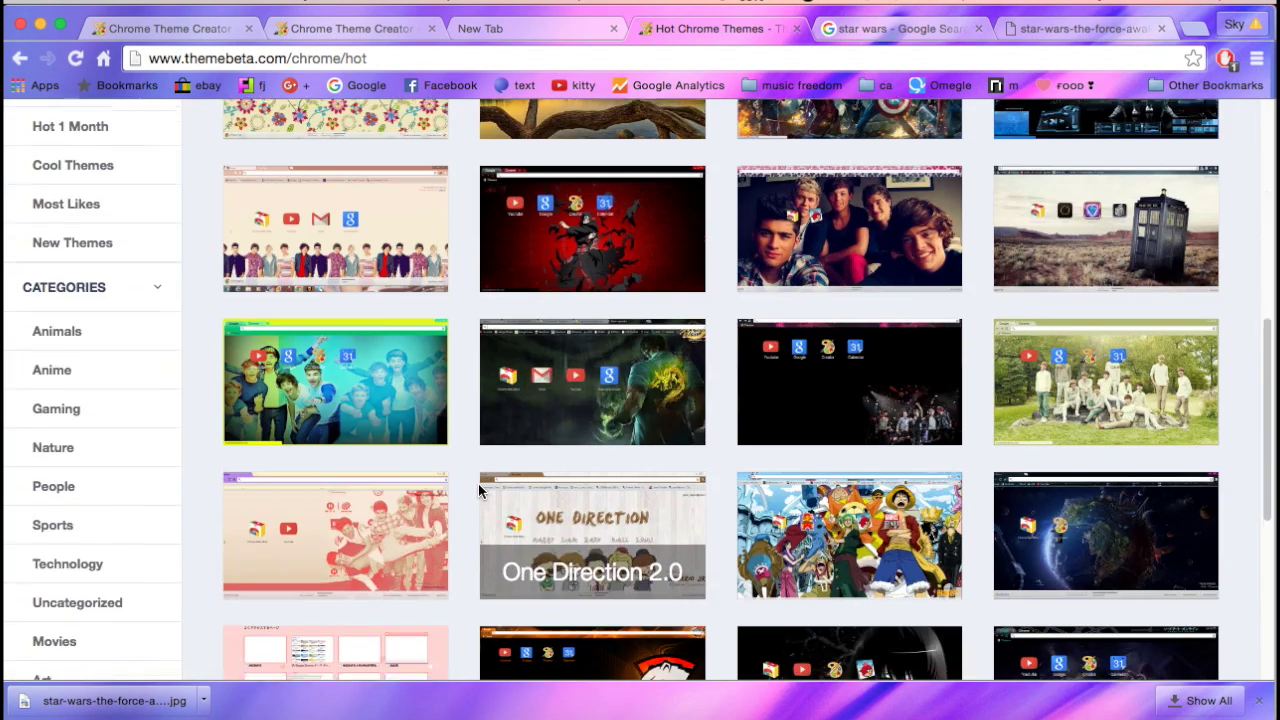
{"action": "scroll", "coordinate": [478, 483], "scroll_direction": "down", "scroll_amount": 6}
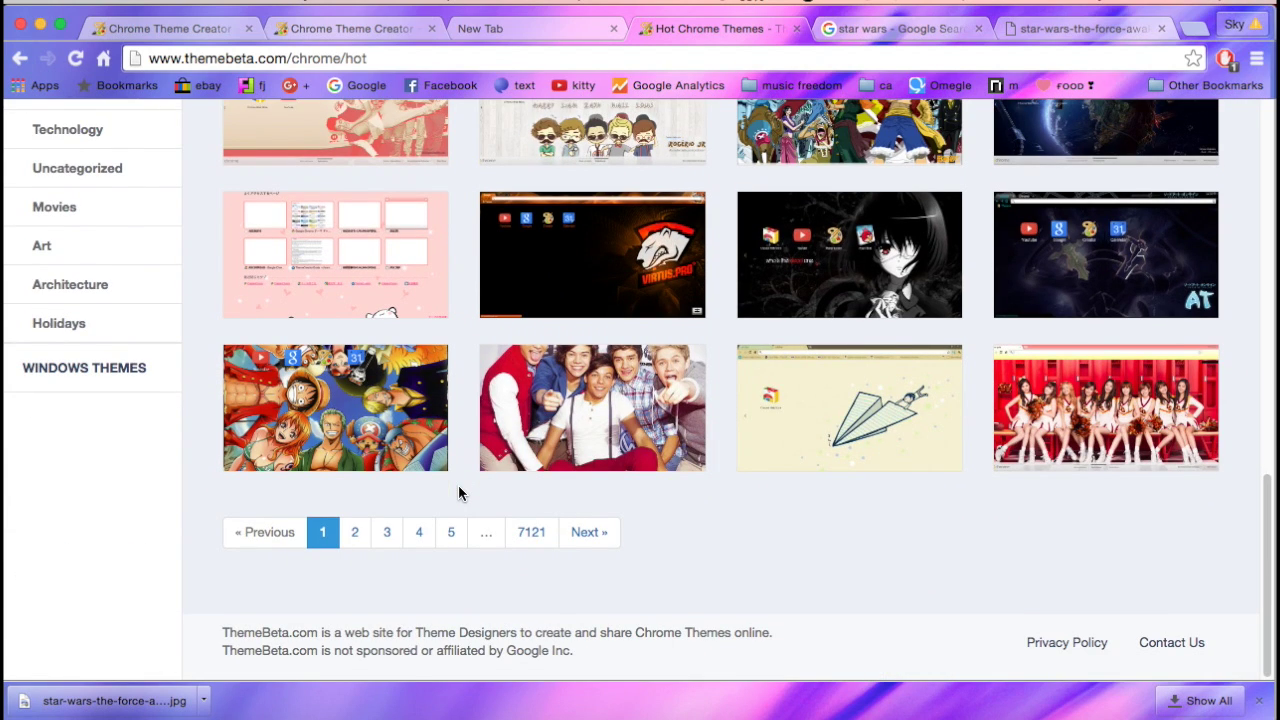
{"action": "scroll", "coordinate": [459, 492], "scroll_direction": "up", "scroll_amount": 15}
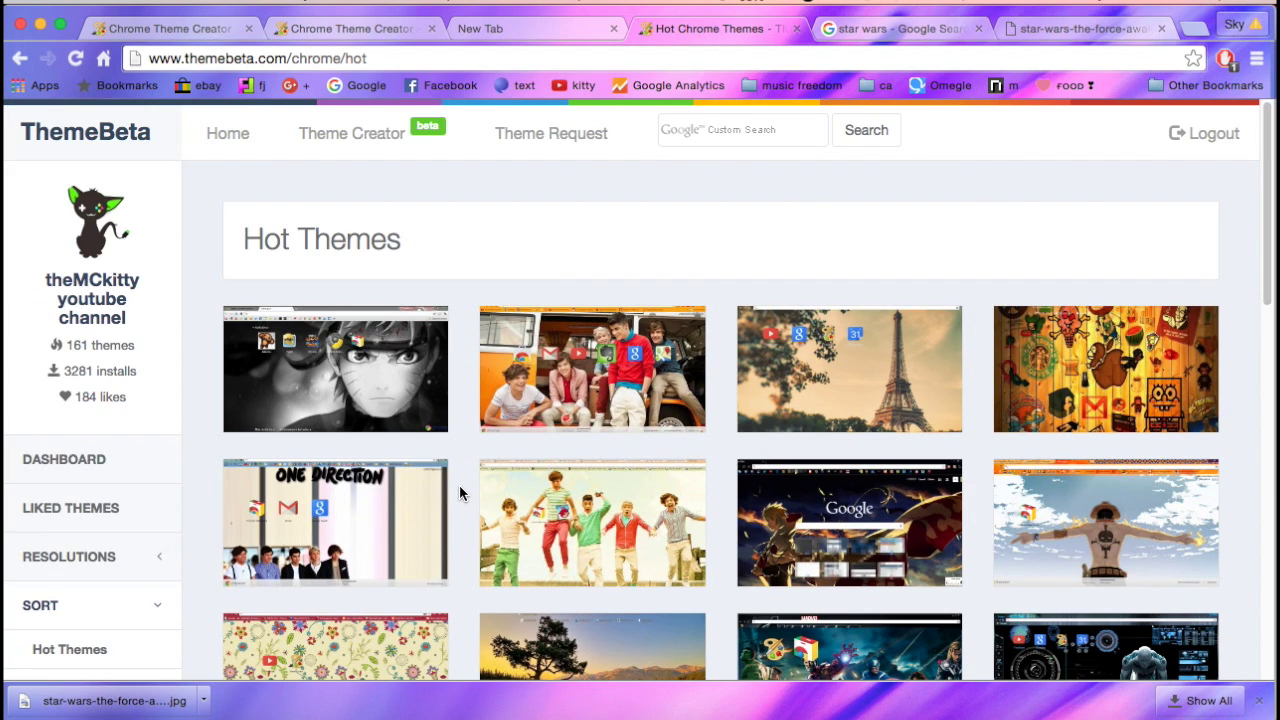
{"action": "scroll", "coordinate": [459, 492], "scroll_direction": "down", "scroll_amount": 1}
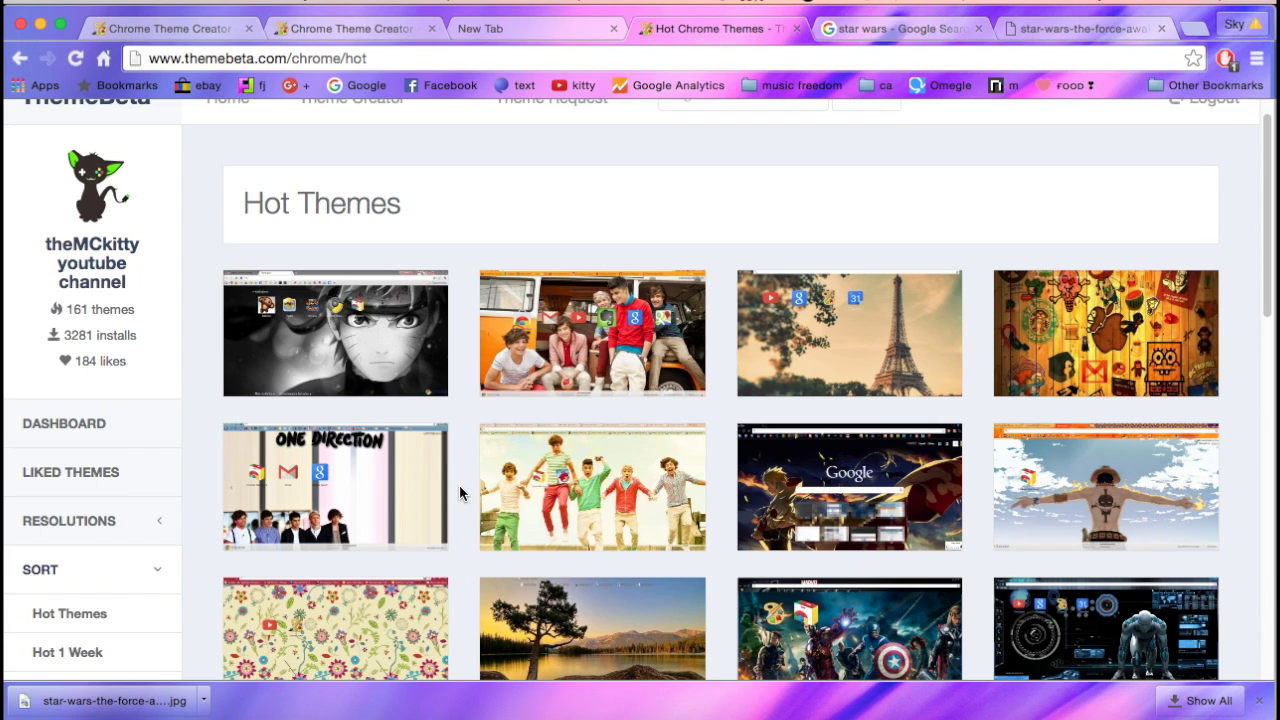
{"action": "scroll", "coordinate": [459, 485], "scroll_direction": "down", "scroll_amount": 5}
{"action": "scroll", "coordinate": [460, 480], "scroll_direction": "up", "scroll_amount": 6}
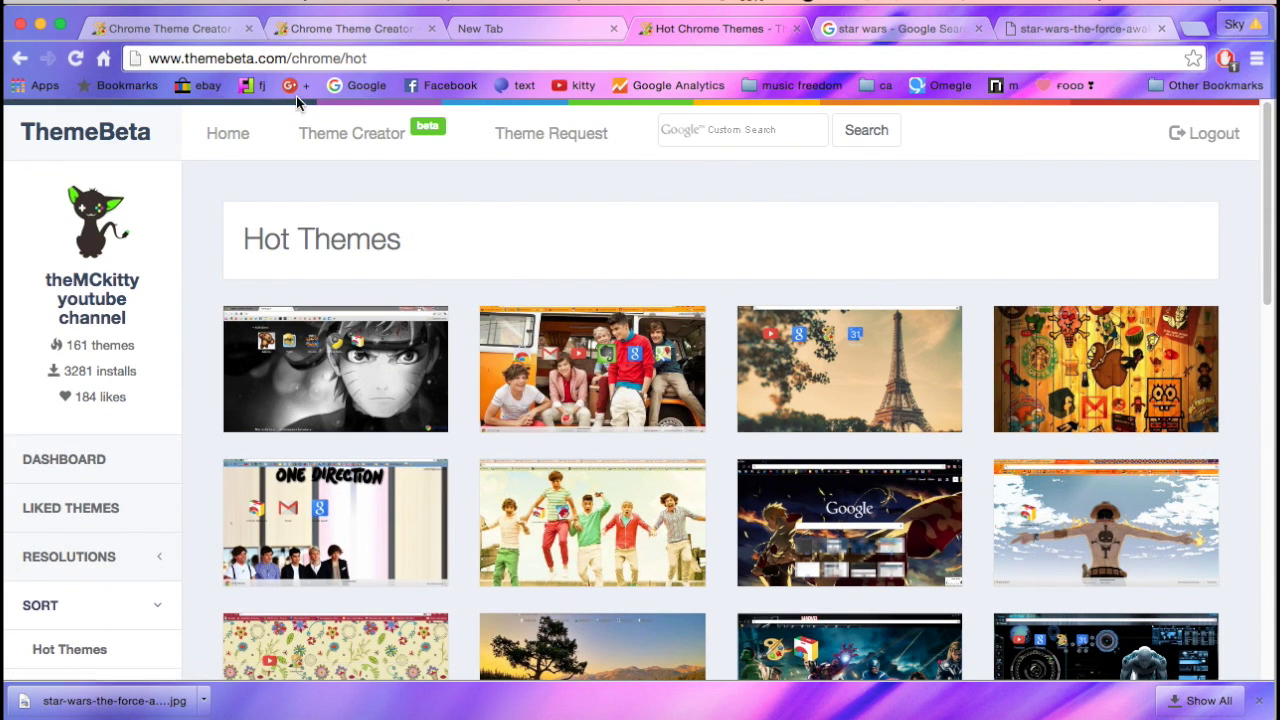
- Open Chrome's Apps page
{"action": "left_click", "coordinate": [37, 85]}
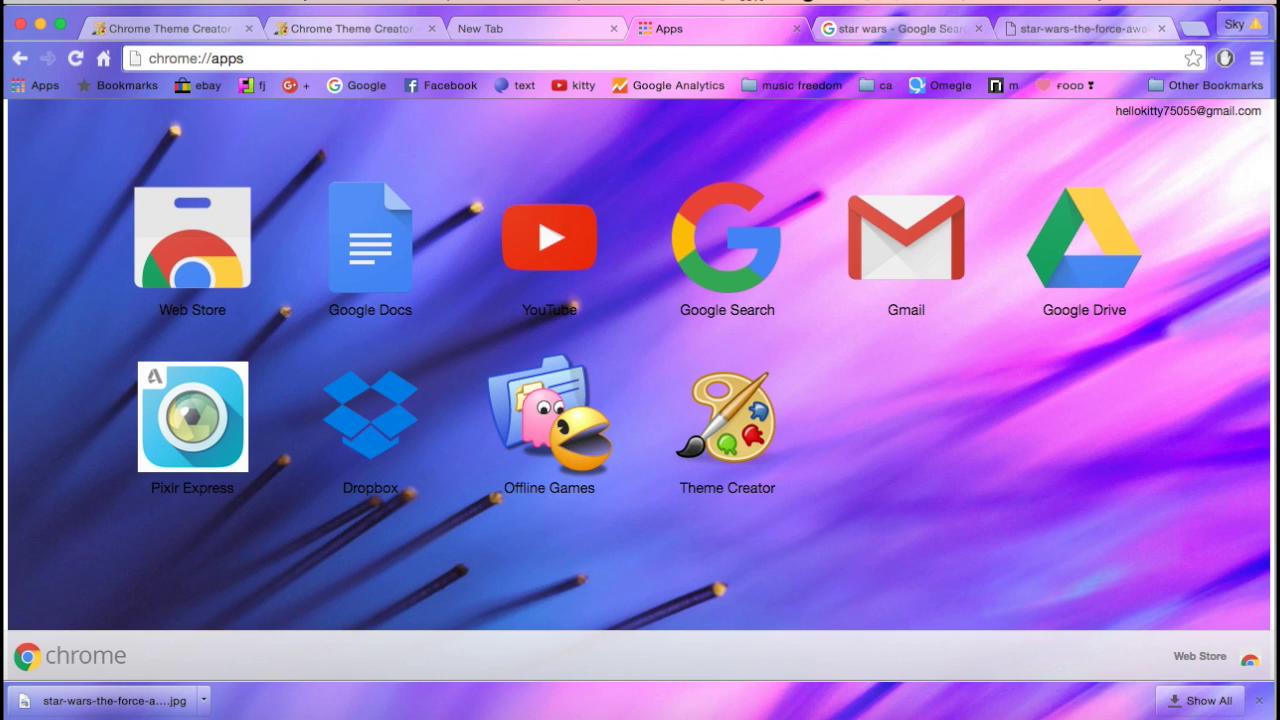